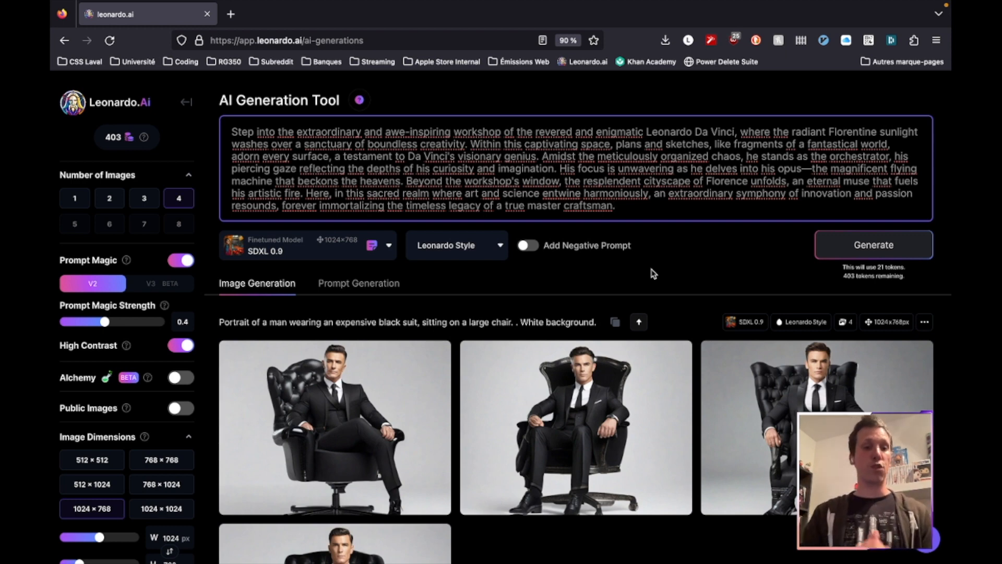
Generate images from the Leonardo Da Vinci workshop prompt and view the first three results enlarged
{"action": "key", "text": "ctrl+Return"}
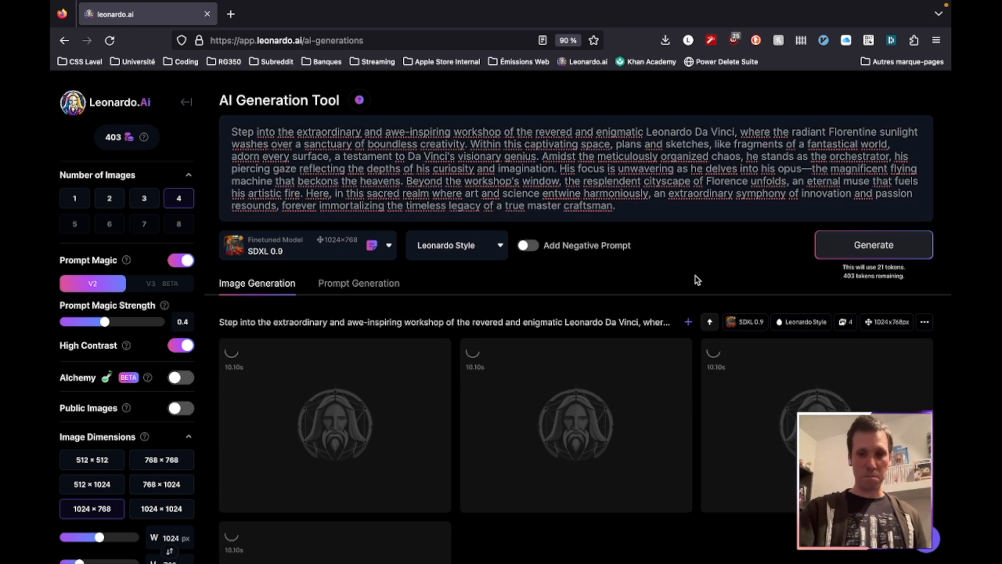
{"action": "scroll", "coordinate": [685, 420], "scroll_direction": "down", "scroll_amount": 3}
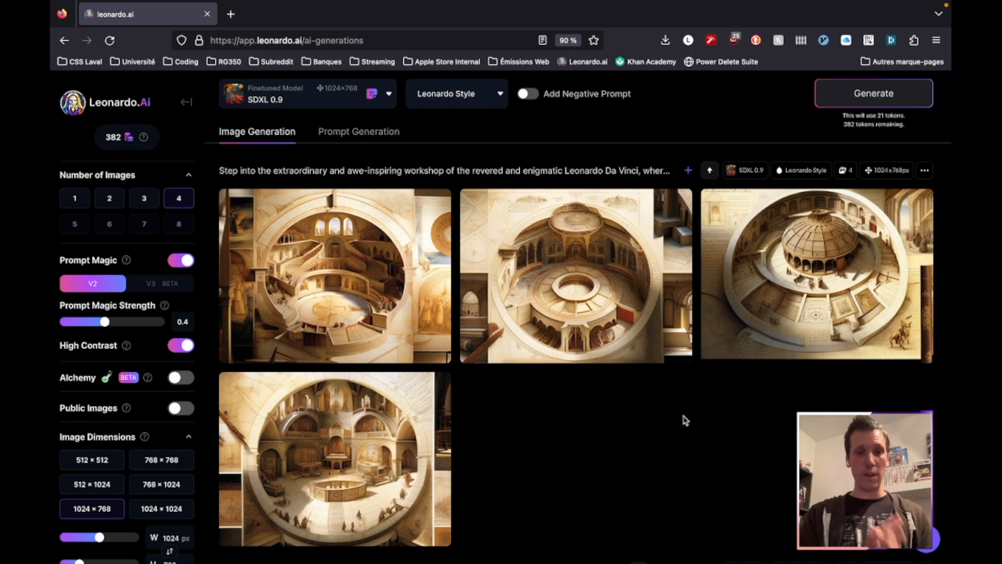
{"action": "left_click", "coordinate": [380, 262]}
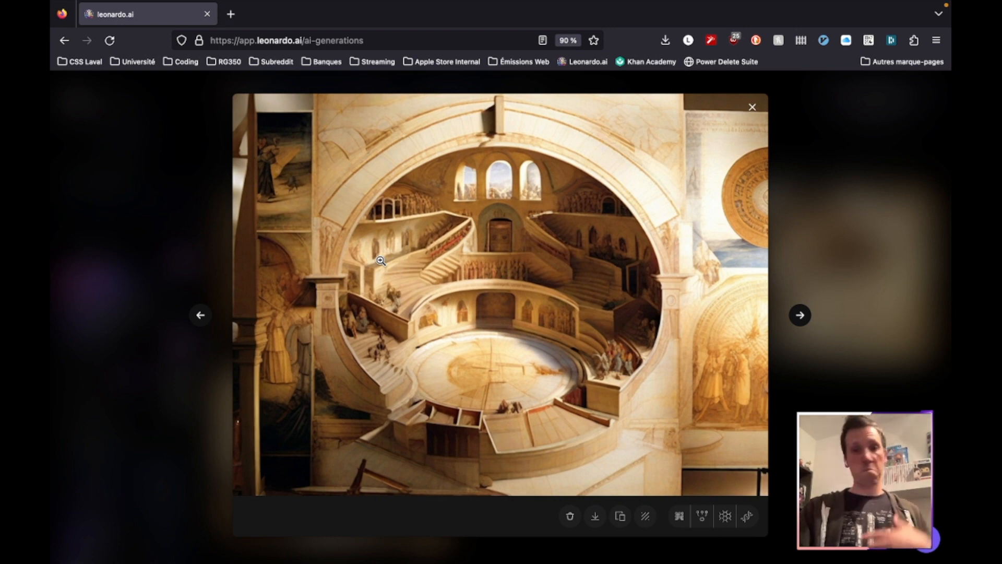
{"action": "key", "text": "Right"}
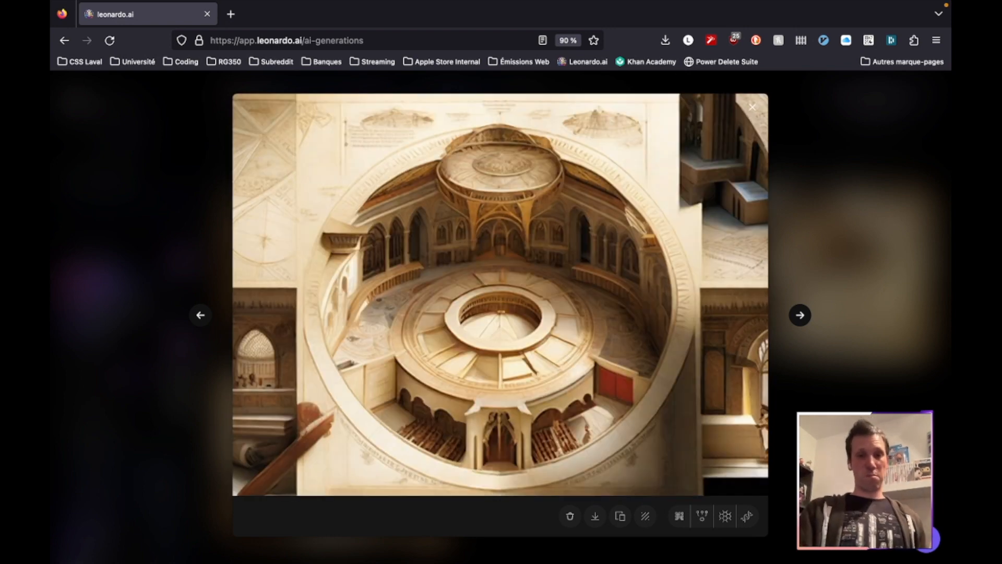
{"action": "key", "text": "Right"}
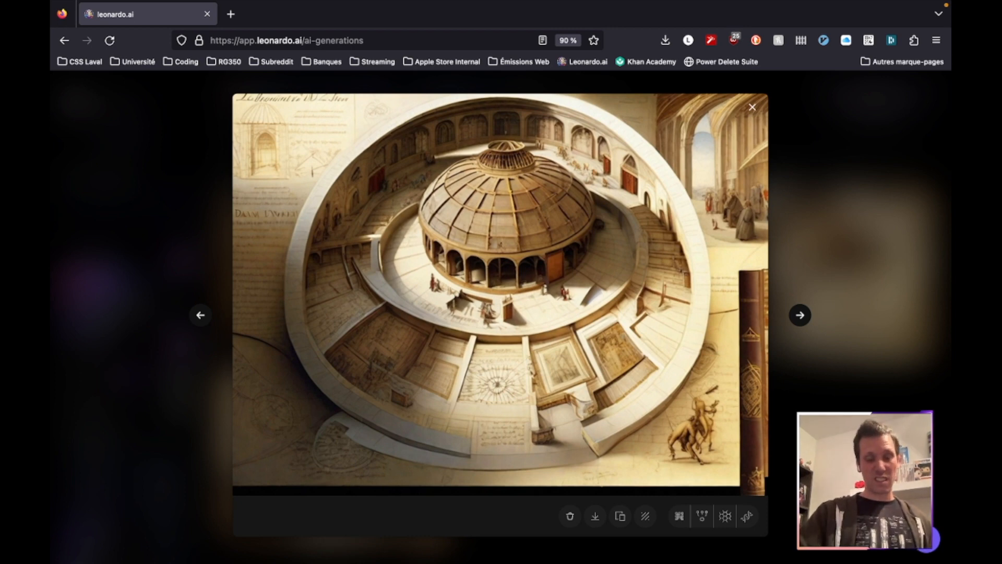
{"action": "left_click", "coordinate": [753, 110]}
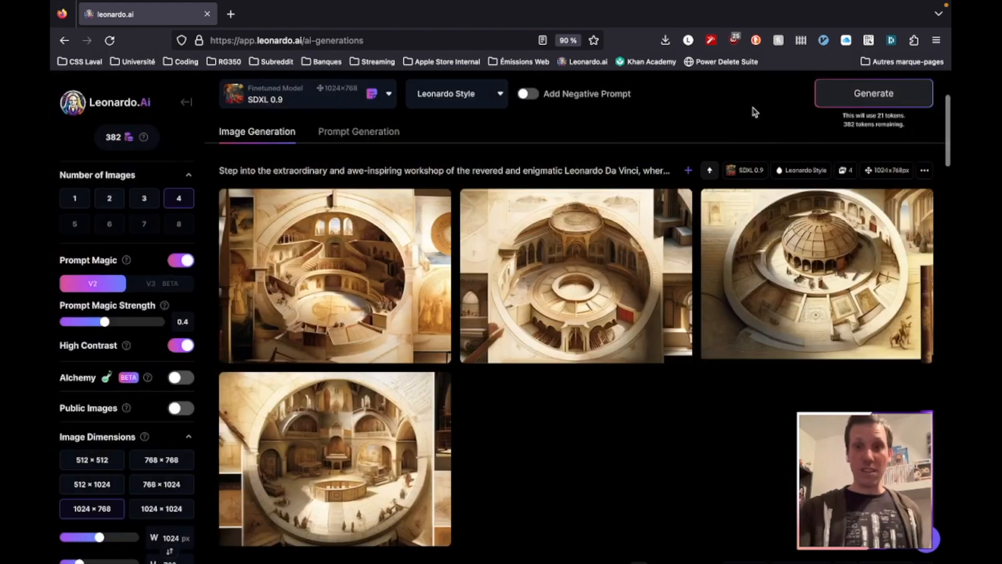
Shorten the prompt's opening to "Leonardo Da Vinci, radiant Florentine sunlight" by deleting the introductory phrase before the name and "where the"
{"action": "scroll", "coordinate": [660, 245], "scroll_direction": "up", "scroll_amount": 3}
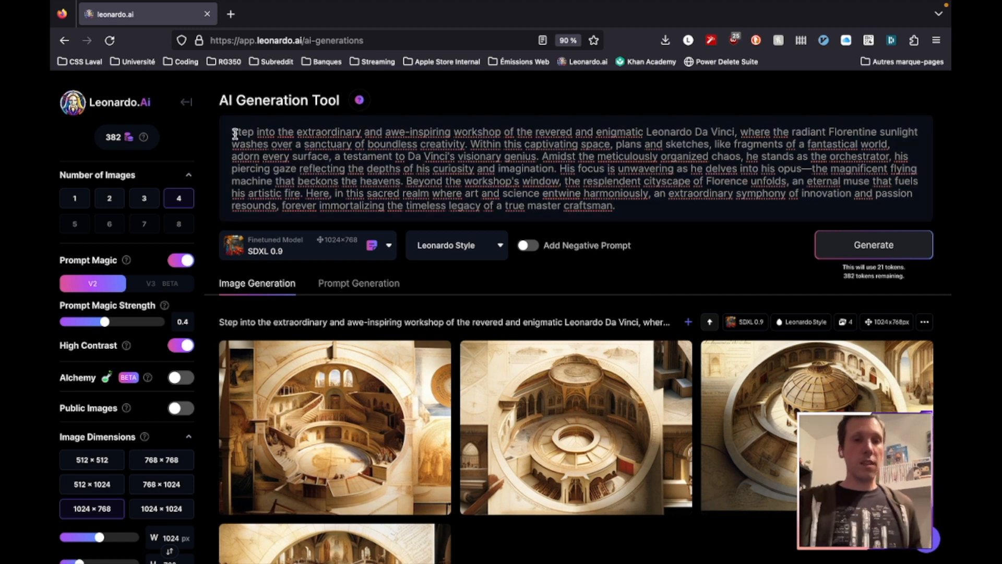
{"action": "left_click_drag", "start_coordinate": [232, 131], "coordinate": [646, 133]}
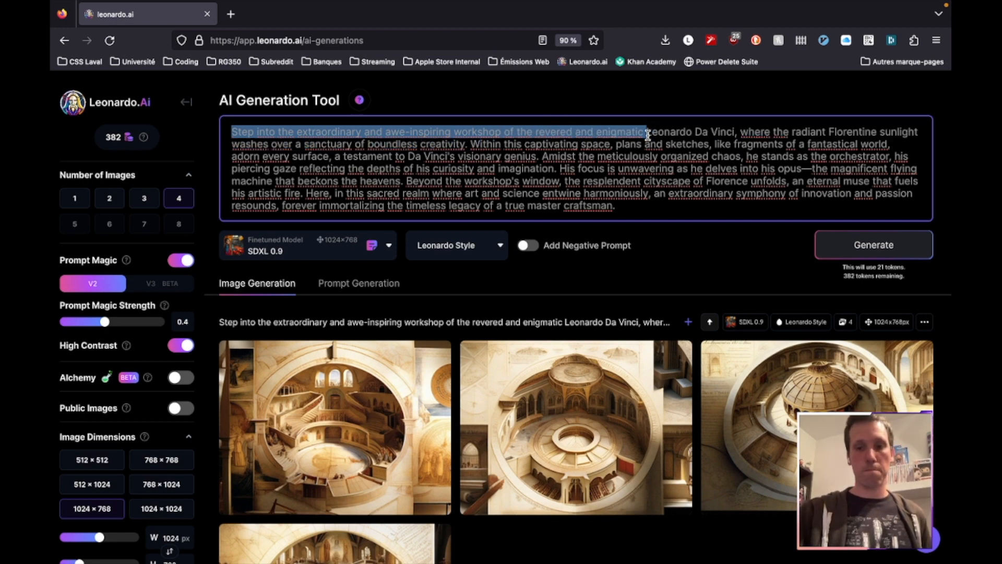
{"action": "key", "text": "BackSpace"}
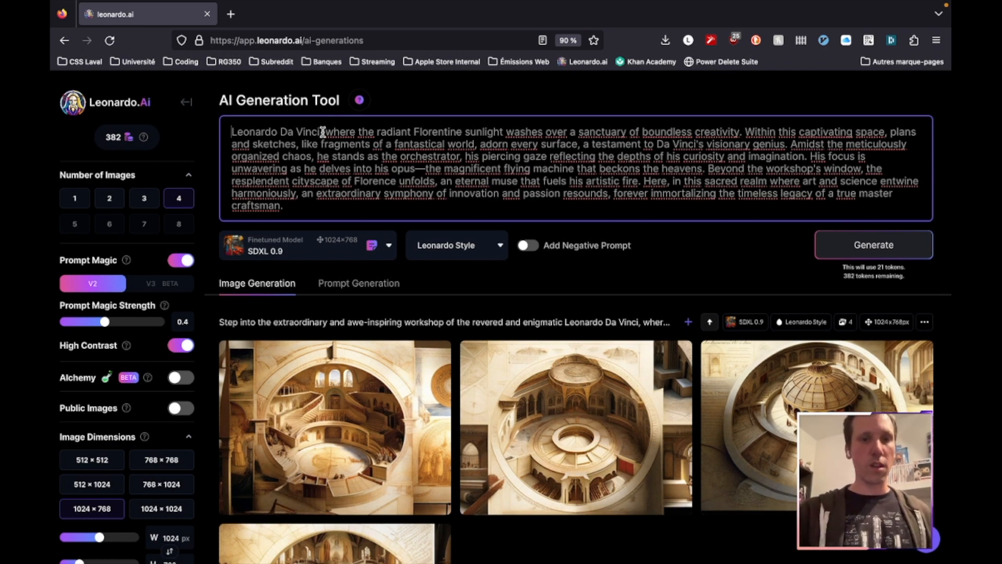
{"action": "left_click_drag", "start_coordinate": [324, 132], "coordinate": [375, 132]}
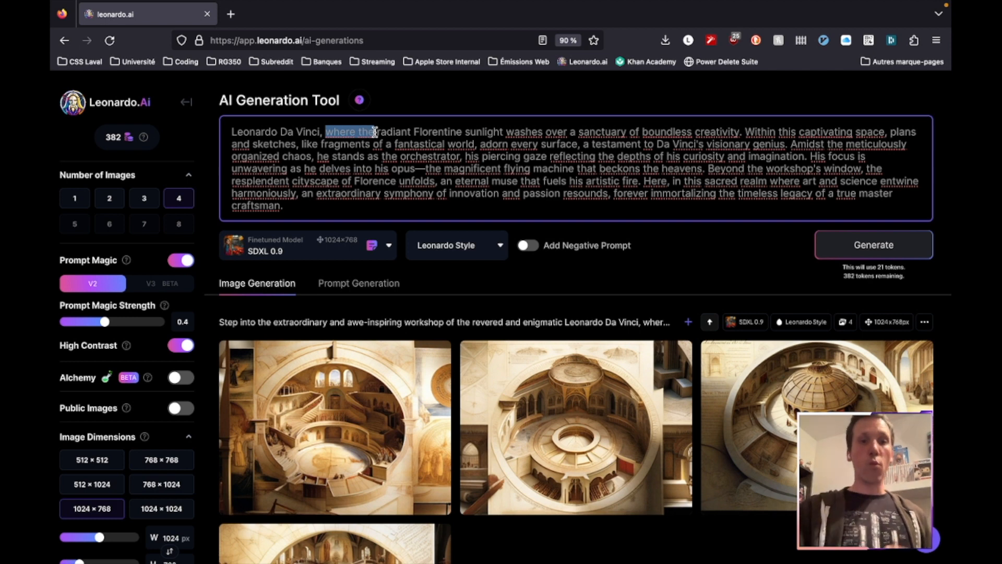
{"action": "key", "text": "BackSpace"}
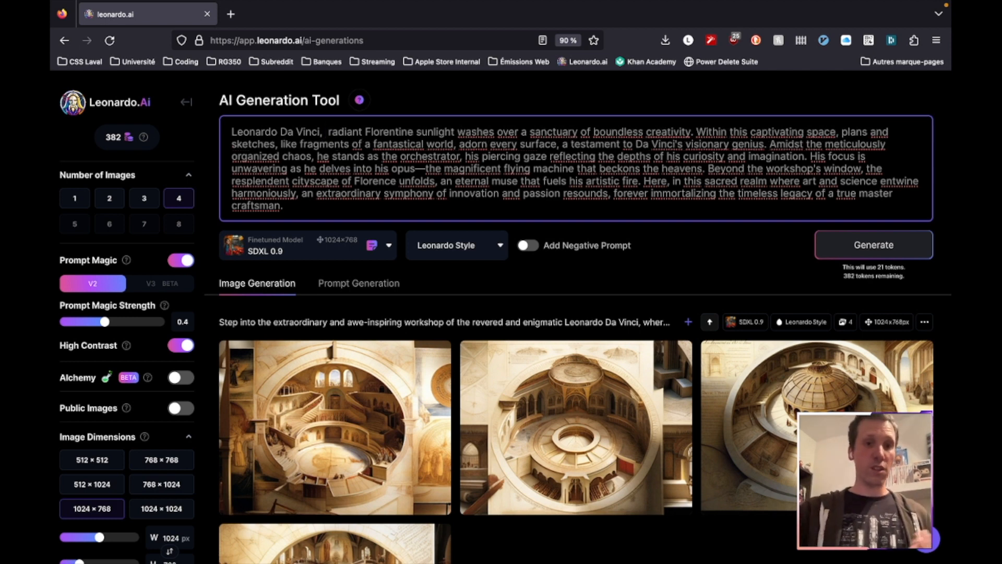
{"action": "key", "text": "BackSpace"}
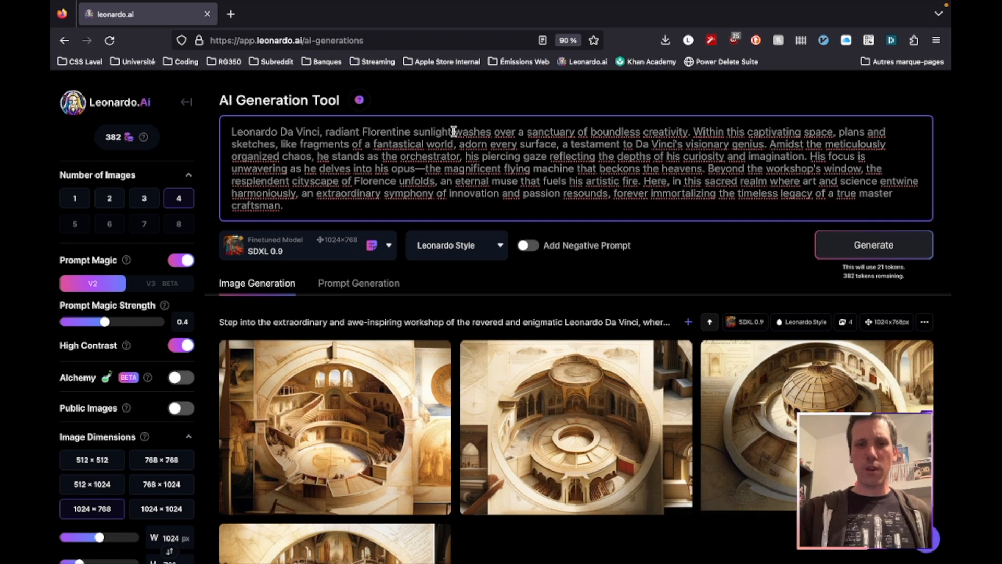
Delete "washes over a sanctuary of boundless creativity" and "Within this captivating space," from the prompt
{"action": "left_click_drag", "start_coordinate": [454, 131], "coordinate": [688, 134]}
{"action": "key", "text": "BackSpace"}
{"action": "key", "text": "BackSpace"}
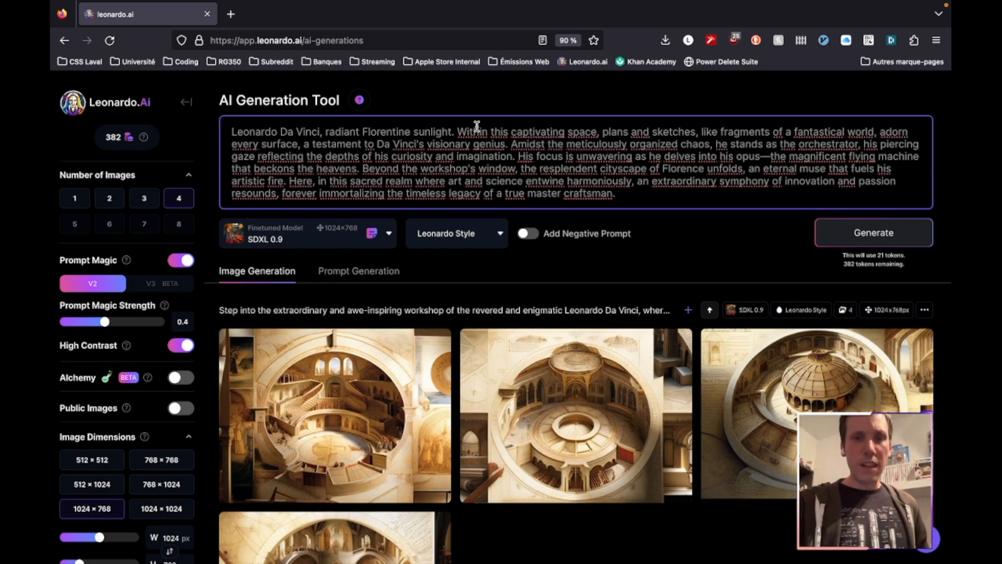
{"action": "left_click_drag", "start_coordinate": [457, 130], "coordinate": [599, 132]}
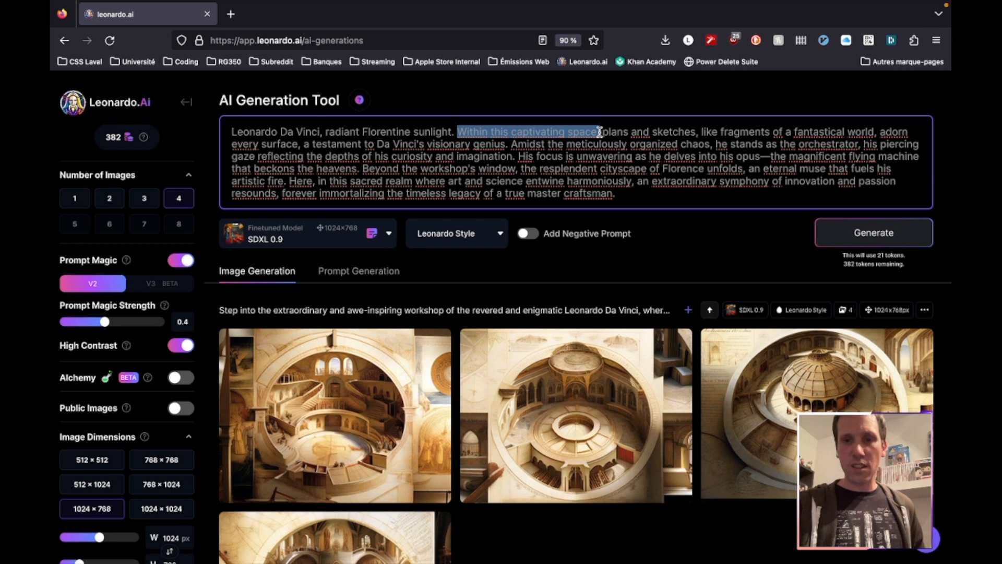
{"action": "key", "text": "BackSpace"}
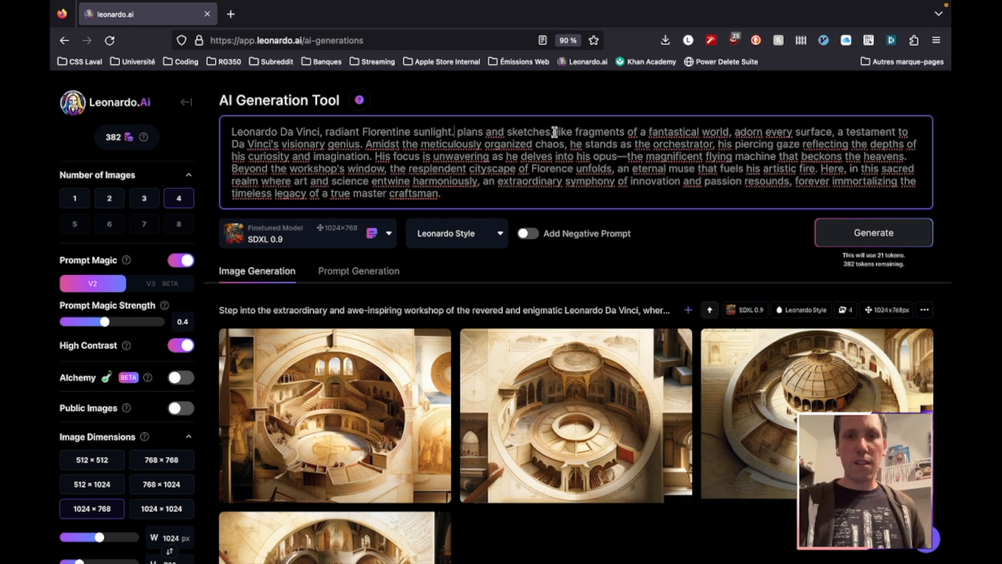
Delete "like fragments of a fantastical world" and "a testament to Da Vinci's visionary genius", leaving "plans and sketches adorn every surface."
{"action": "left_click_drag", "start_coordinate": [555, 131], "coordinate": [574, 132]}
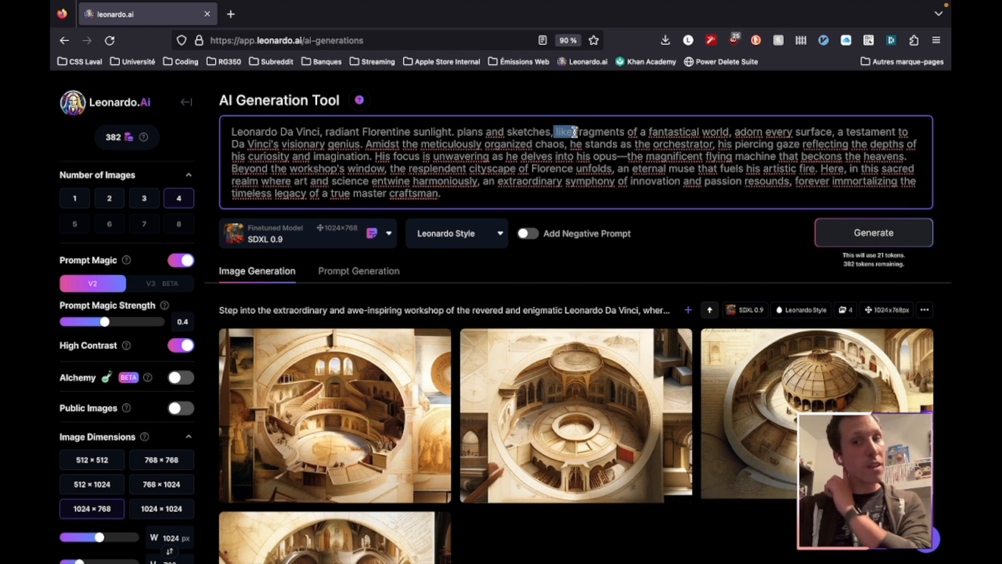
{"action": "left_click_drag", "start_coordinate": [574, 131], "coordinate": [732, 131]}
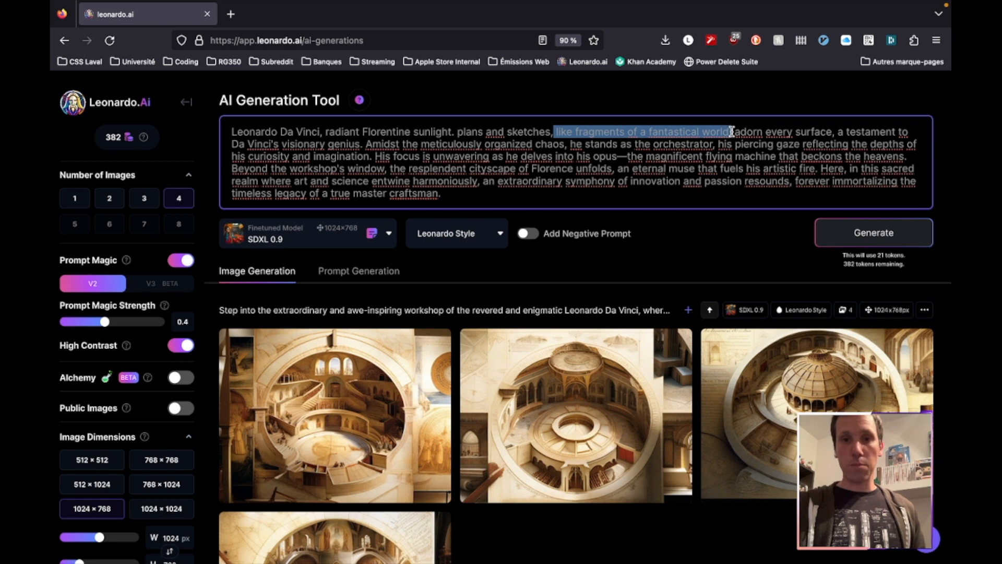
{"action": "key", "text": "BackSpace"}
{"action": "key", "text": "BackSpace"}
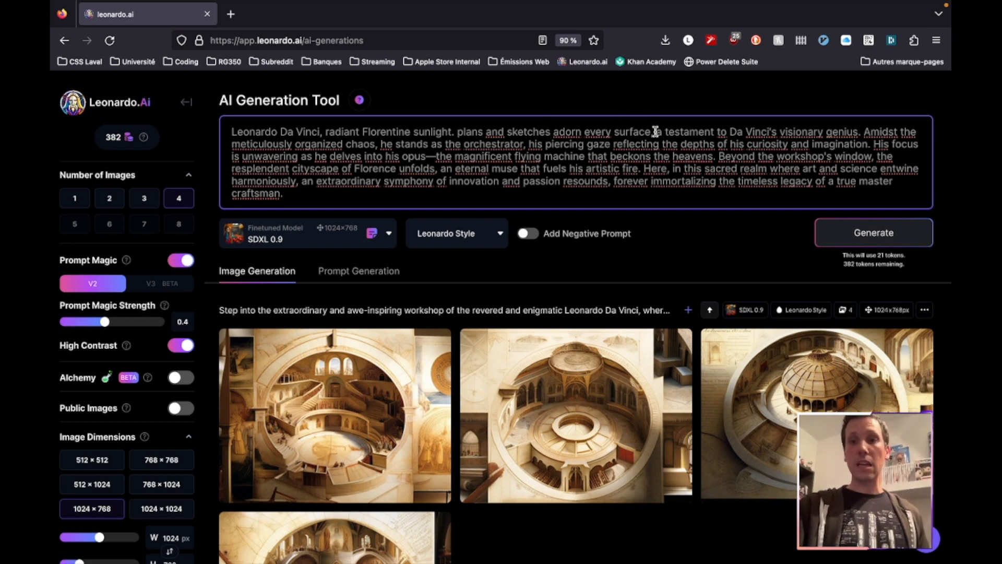
{"action": "left_click_drag", "start_coordinate": [656, 131], "coordinate": [857, 134]}
{"action": "key", "text": "BackSpace"}
{"action": "key", "text": "BackSpace"}
{"action": "key", "text": "BackSpace"}
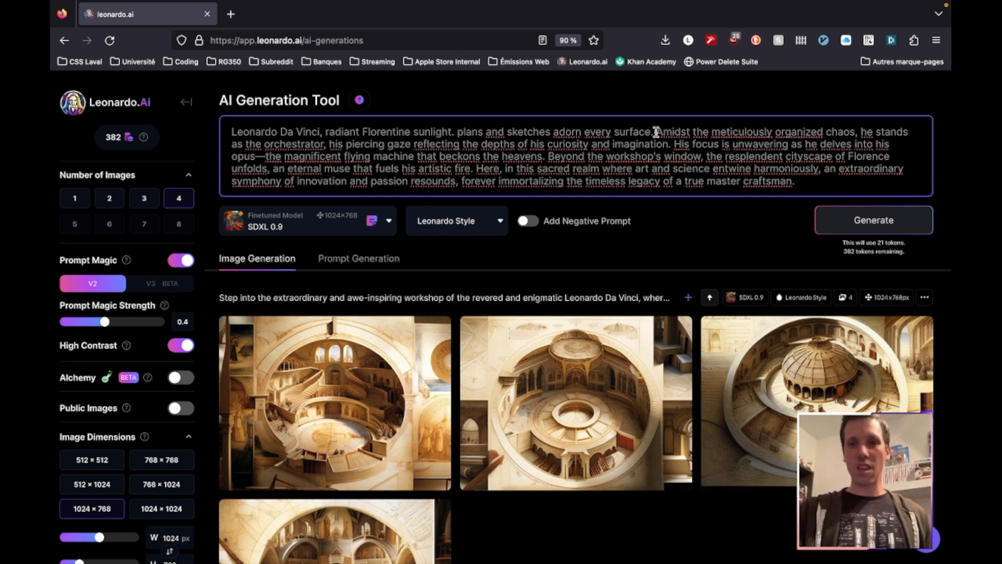
Reduce the sentence starting "Amidst the meticulously" to "organized chaos." by deleting its opening words and the orchestrator and piercing gaze clauses
{"action": "left_click_drag", "start_coordinate": [656, 131], "coordinate": [776, 131]}
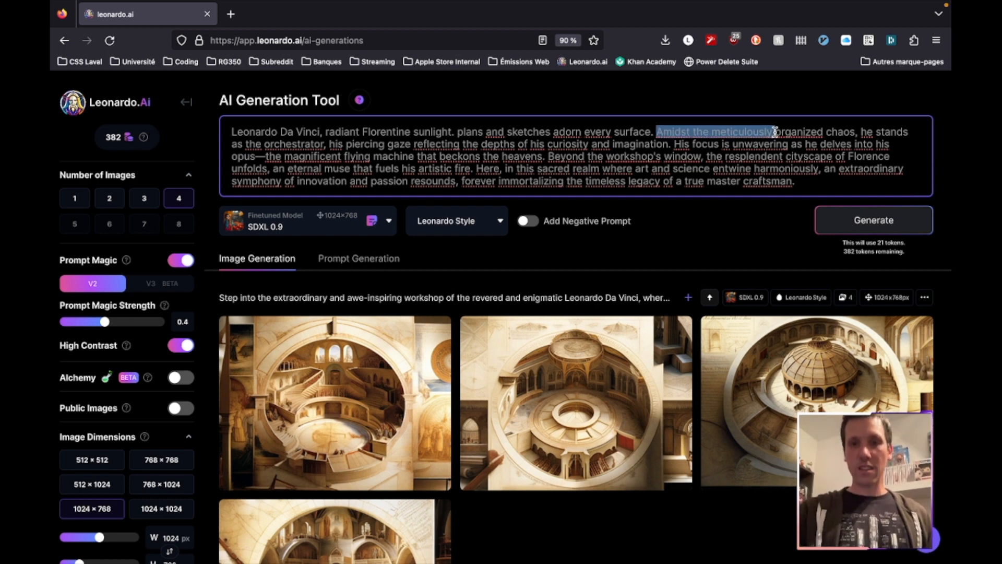
{"action": "key", "text": "BackSpace"}
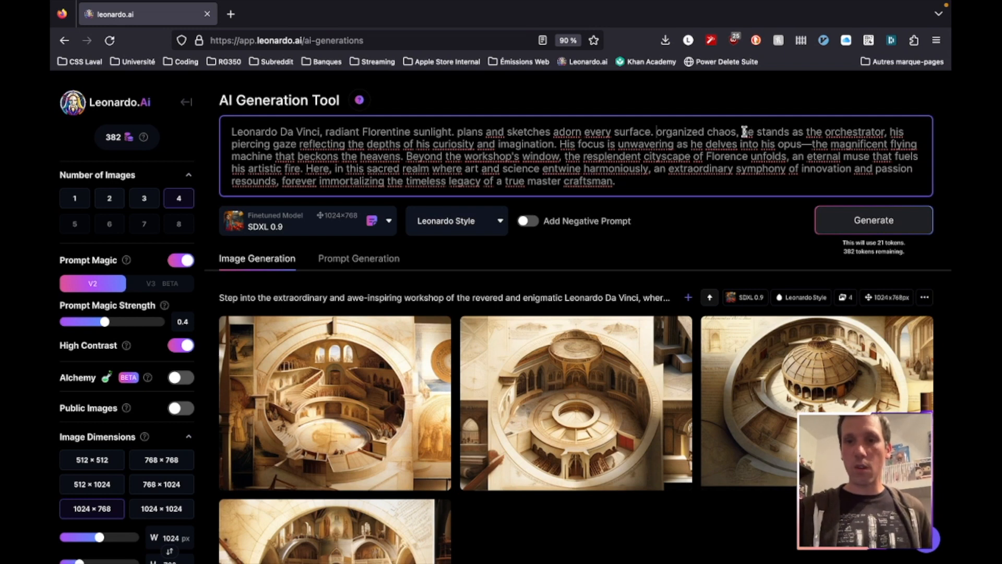
{"action": "left_click_drag", "start_coordinate": [743, 131], "coordinate": [886, 132]}
{"action": "key", "text": "BackSpace"}
{"action": "key", "text": "BackSpace"}
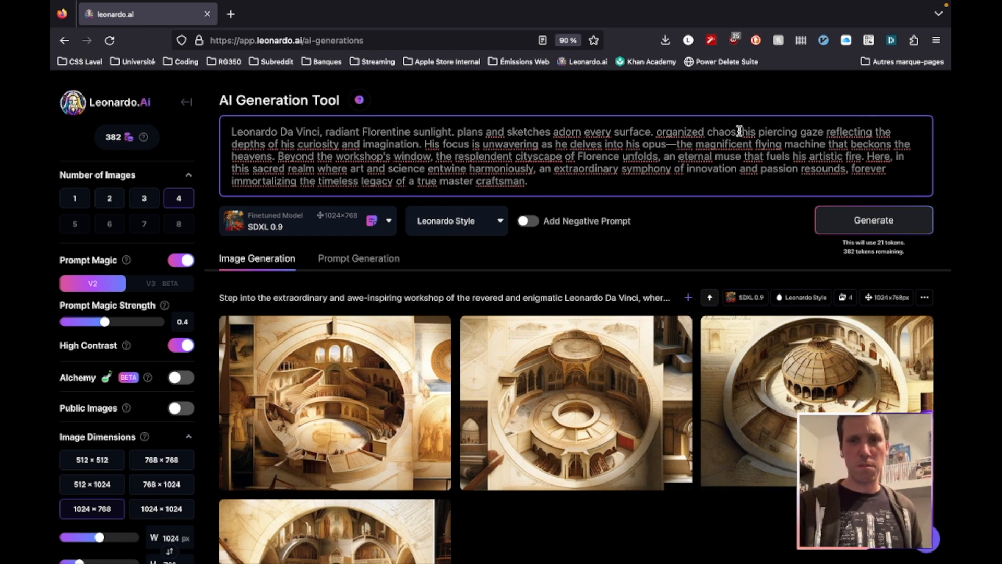
{"action": "left_click_drag", "start_coordinate": [739, 130], "coordinate": [421, 143]}
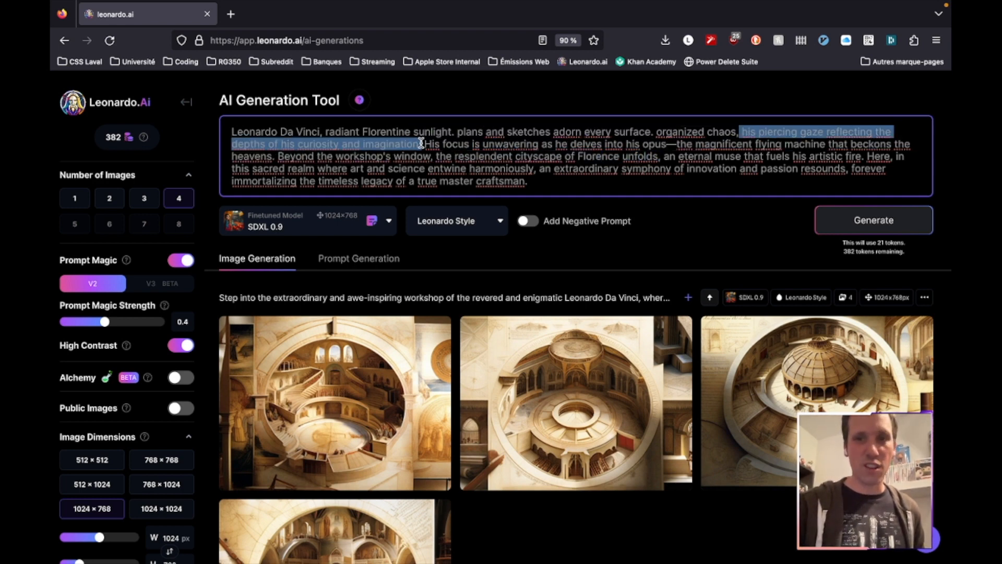
{"action": "key", "text": "BackSpace"}
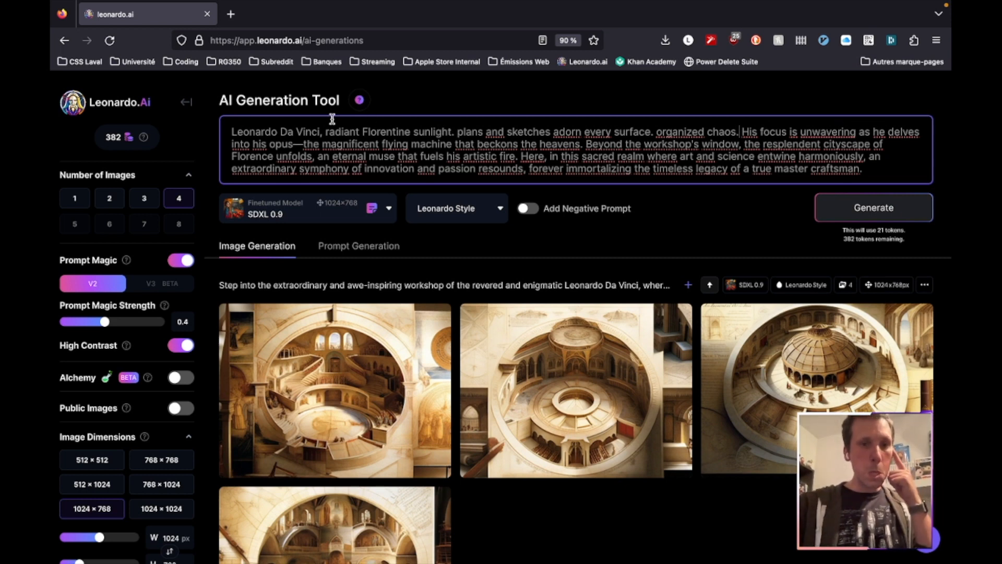
Replace "opus" and its dash with "work," and delete "that beckons the heavens" after "flying machine"
{"action": "double_click", "coordinate": [282, 145]}
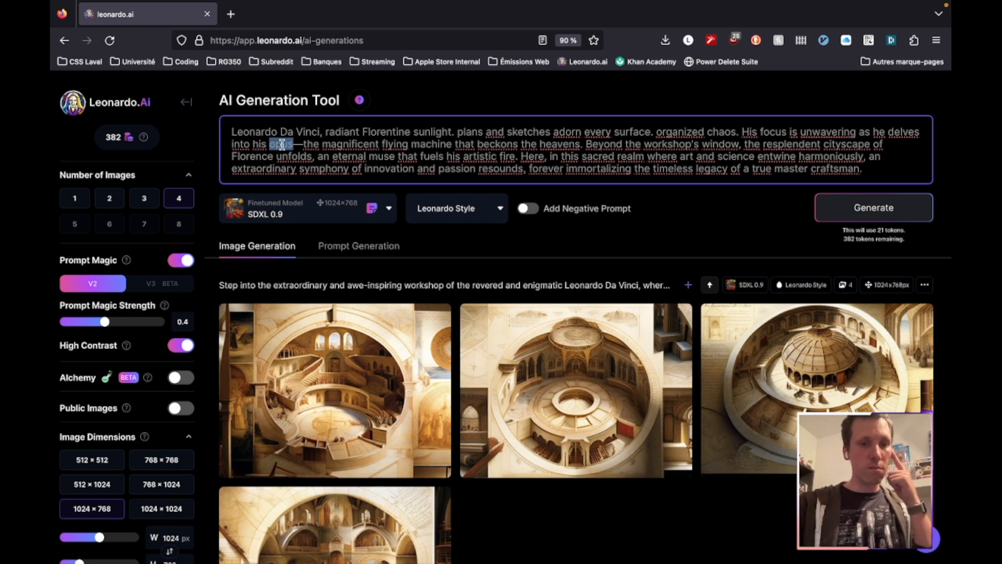
{"action": "type", "text": "work"}
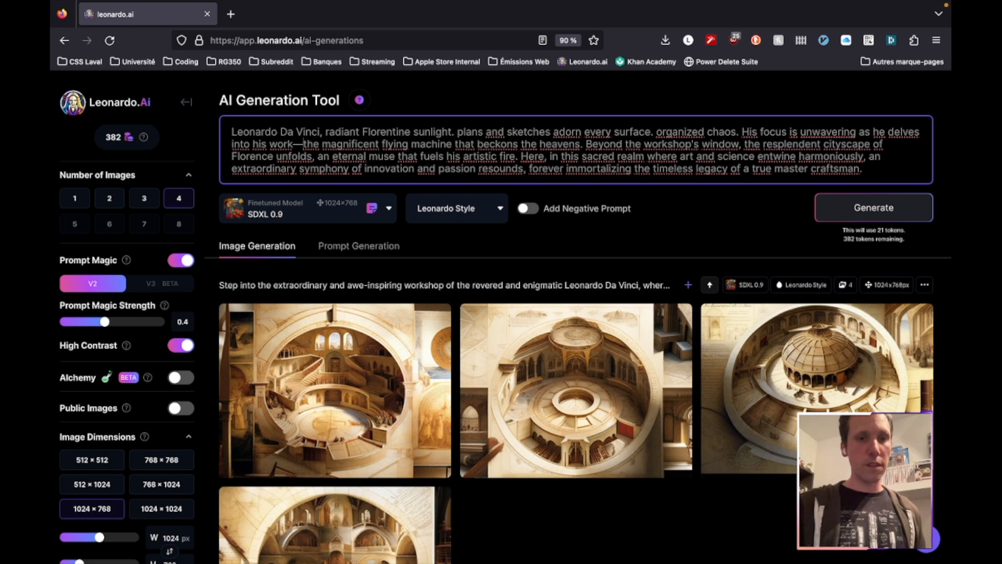
{"action": "key", "text": "Delete"}
{"action": "type", "text": ","}
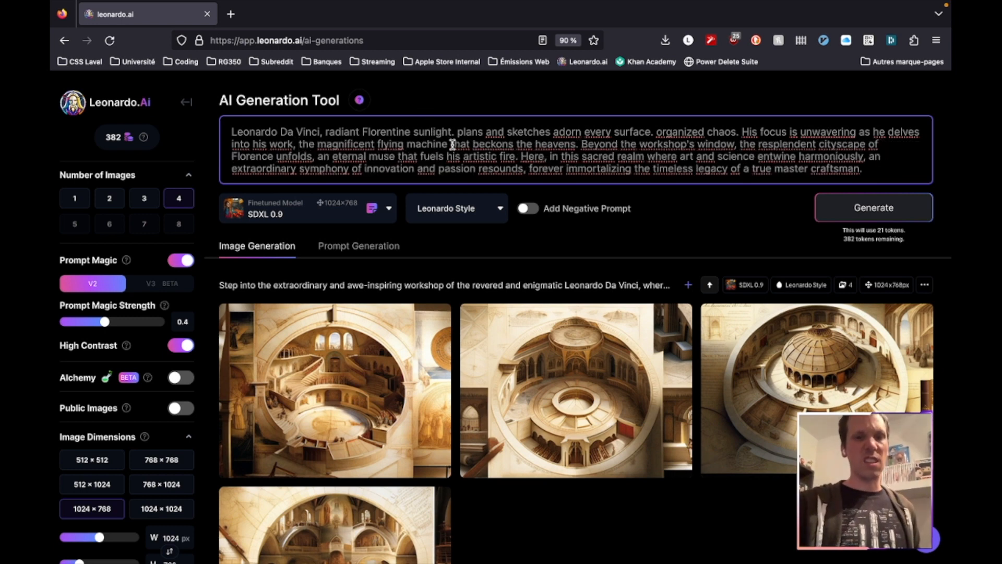
{"action": "left_click_drag", "start_coordinate": [452, 145], "coordinate": [576, 144]}
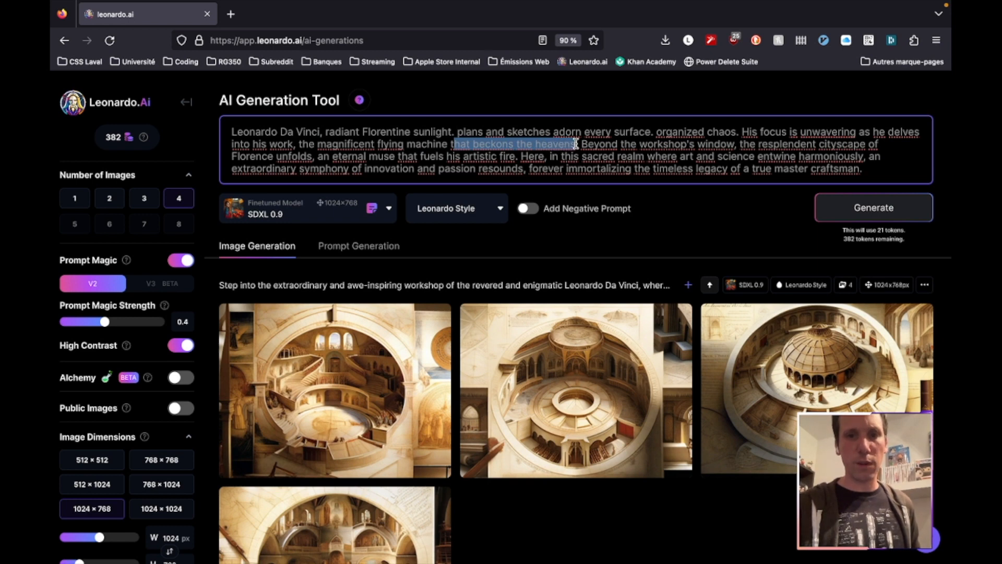
{"action": "key", "text": "BackSpace"}
{"action": "key", "text": "BackSpace"}
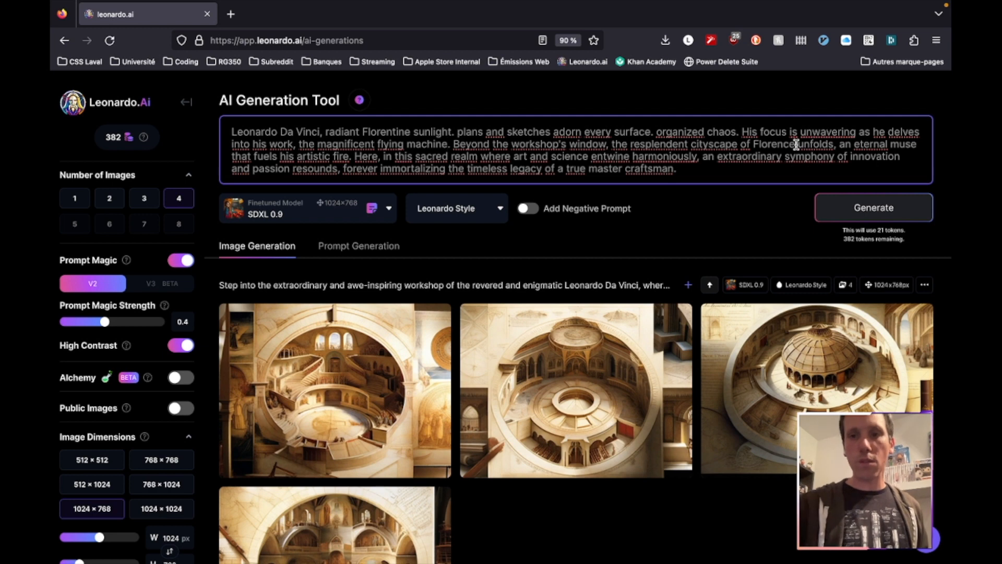
End the prompt at "the resplendent cityscape of Florence." by deleting the remaining text, and replace "delves" with "labors"
{"action": "left_click_drag", "start_coordinate": [796, 143], "coordinate": [834, 143]}
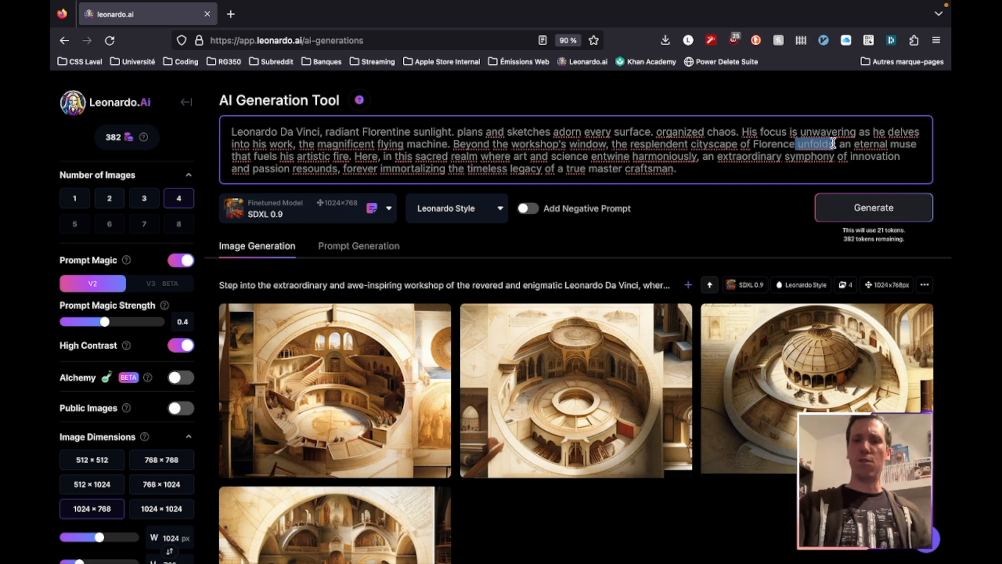
{"action": "left_click_drag", "start_coordinate": [834, 144], "coordinate": [834, 178]}
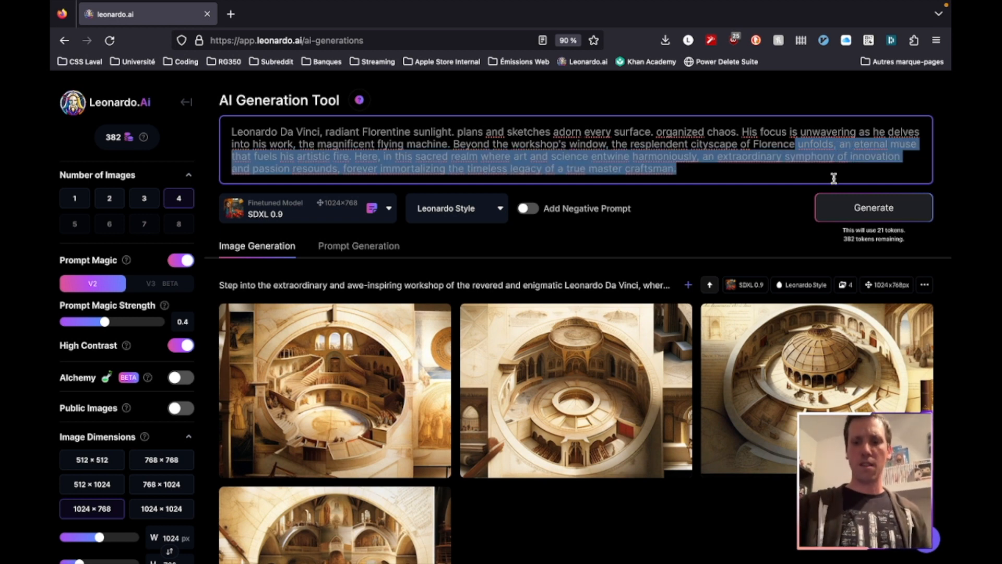
{"action": "key", "text": "BackSpace"}
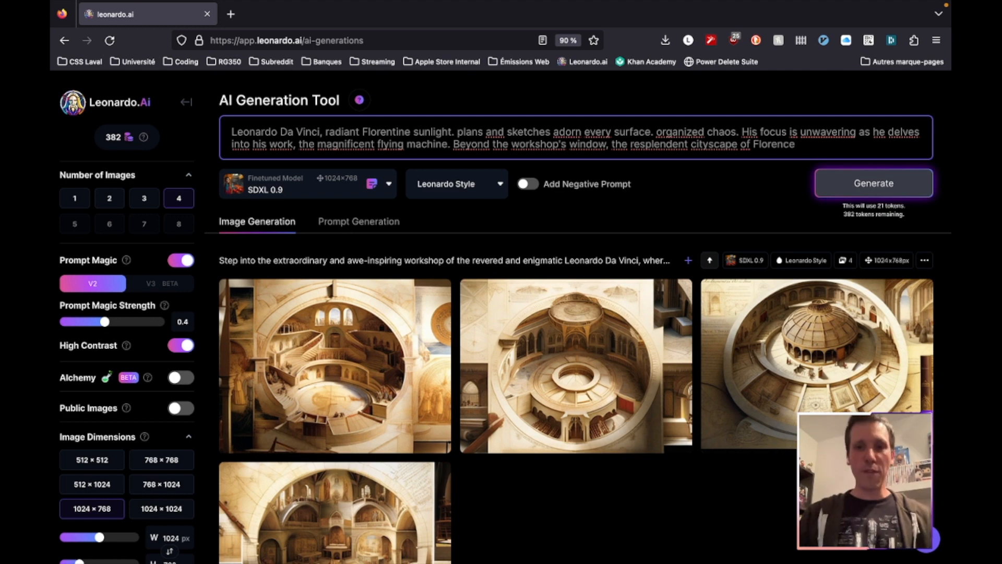
{"action": "type", "text": "."}
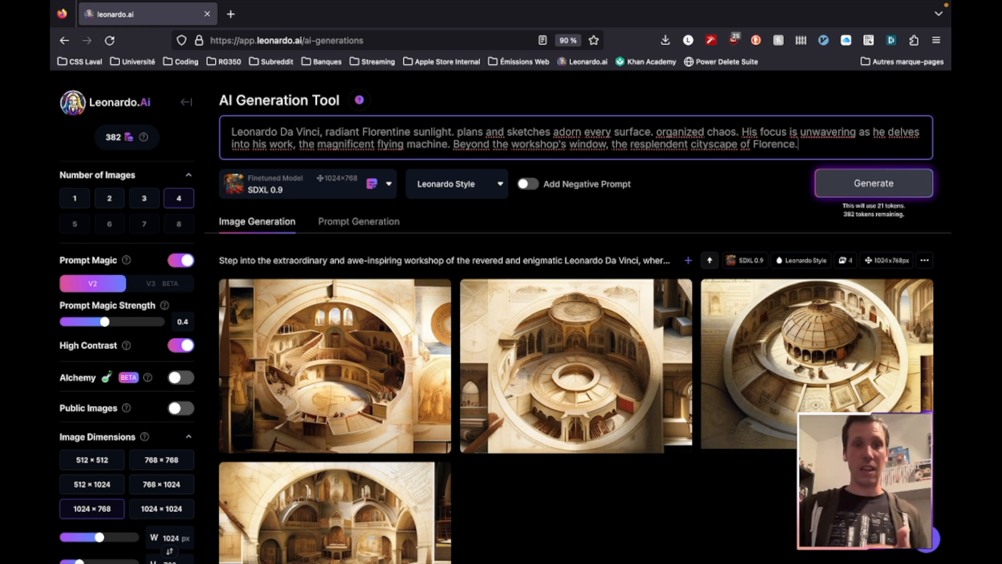
{"action": "double_click", "coordinate": [906, 134]}
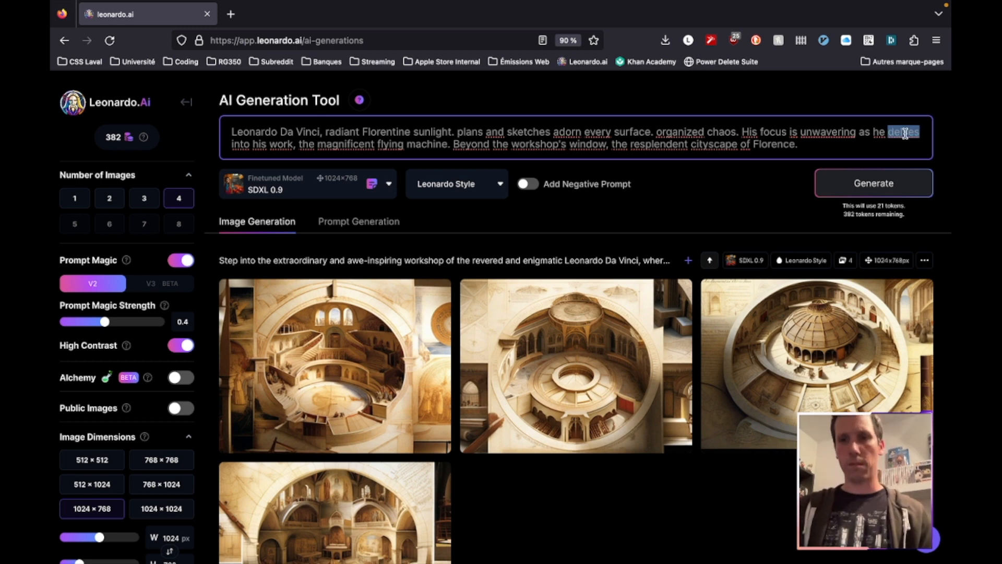
{"action": "type", "text": "labors"}
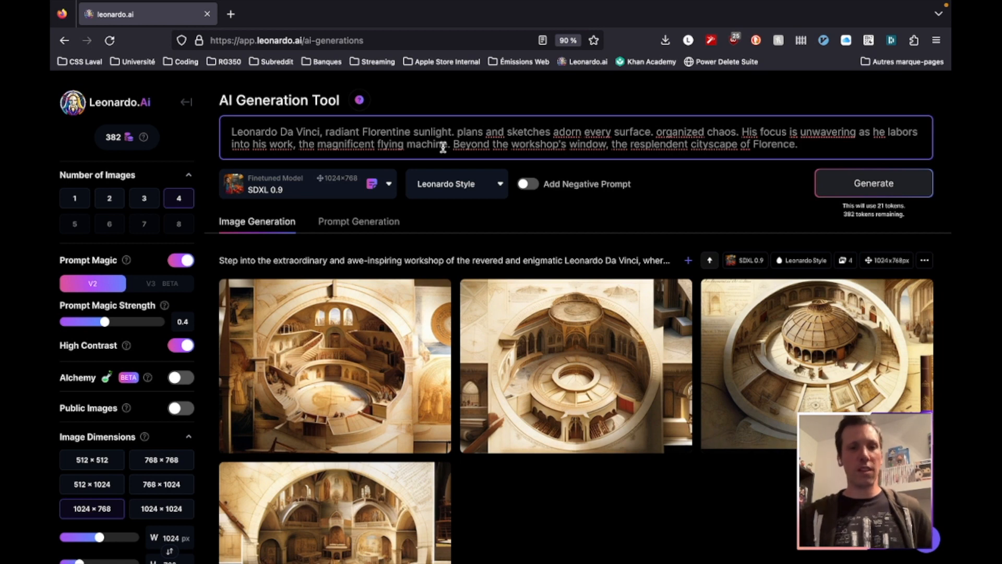
Replace "the magnificent flying machine" in the prompt with "a large wooden wing" and generate the images
{"action": "left_click_drag", "start_coordinate": [298, 145], "coordinate": [451, 146]}
{"action": "type", "text": "a "}
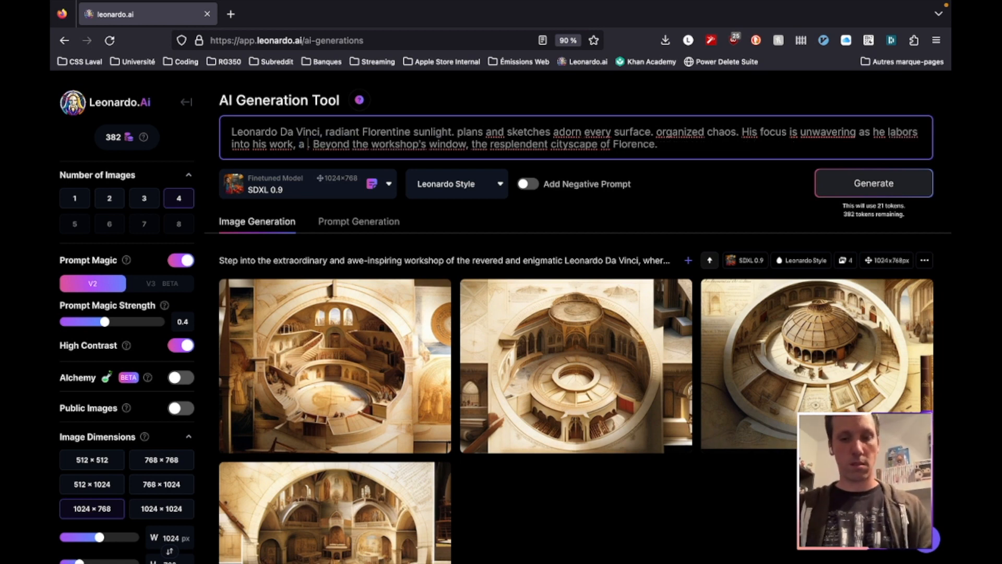
{"action": "type", "text": "large wooden"}
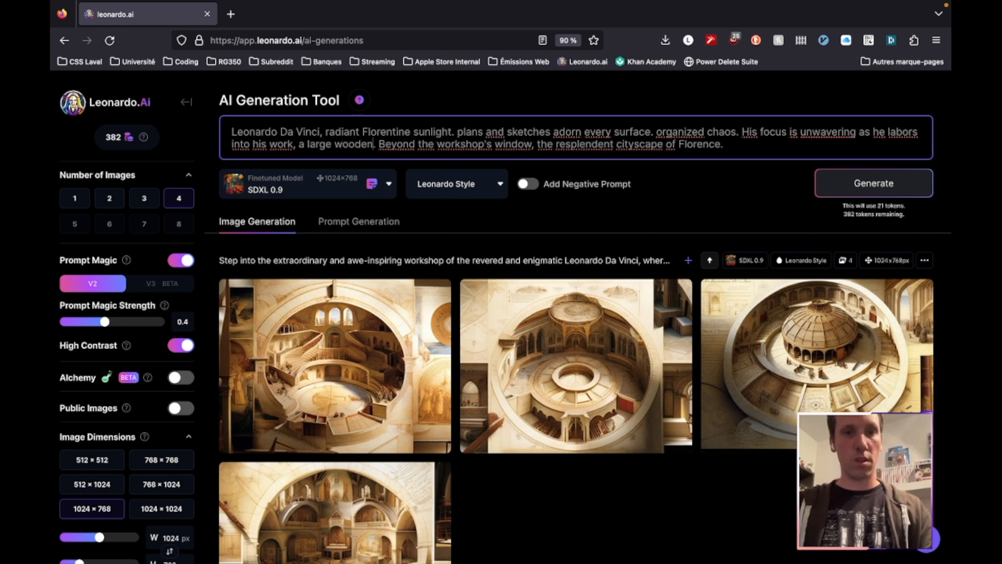
{"action": "type", "text": " wing"}
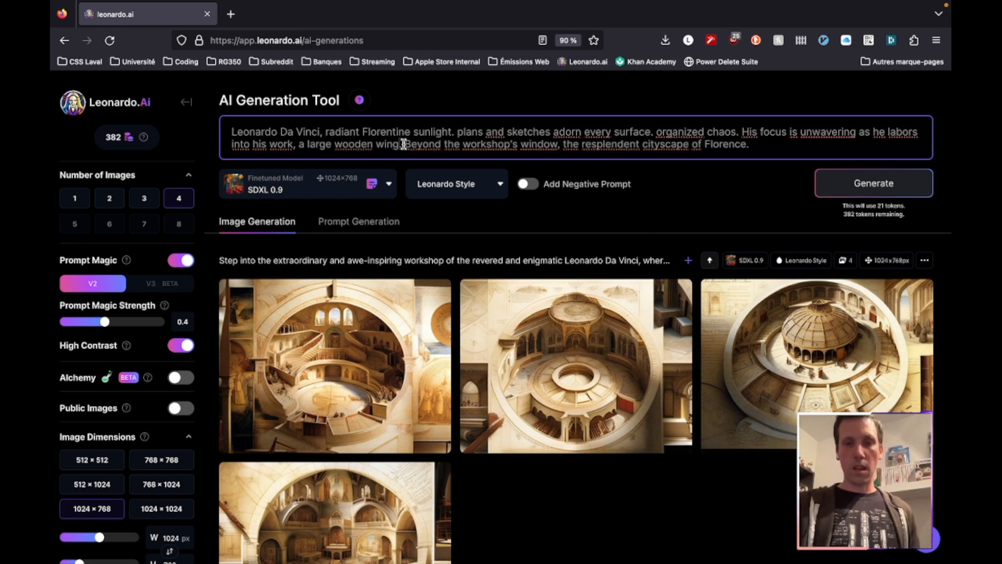
{"action": "type", "text": "."}
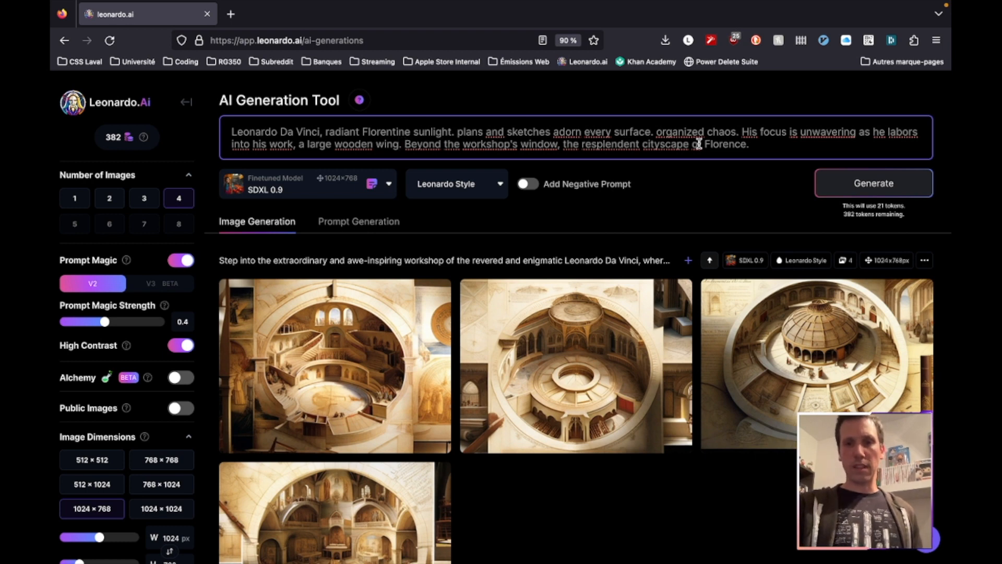
{"action": "left_click", "coordinate": [880, 186]}
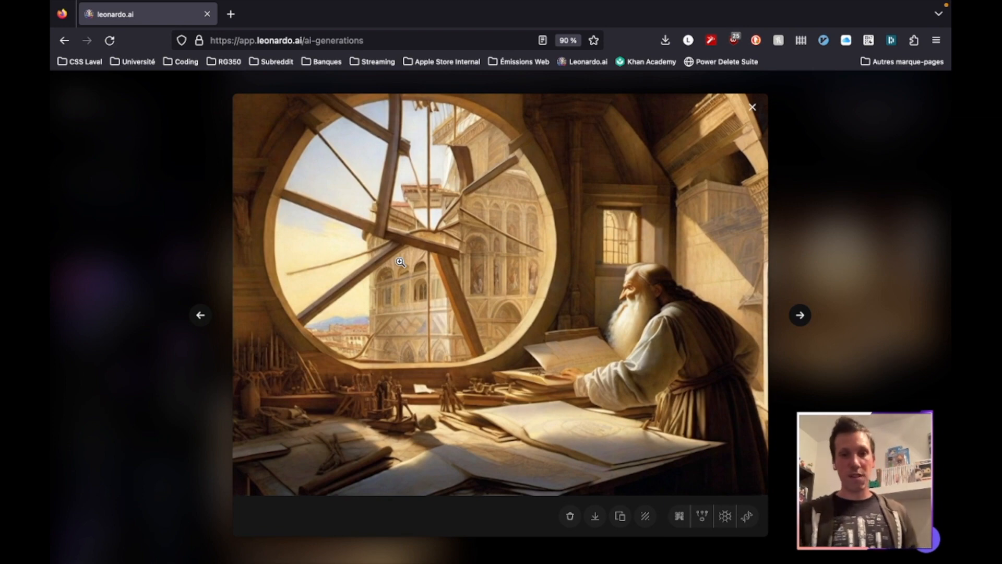
Browse through the enlarged images of the new batch, then close the viewer and return to the prompt
{"action": "key", "text": "Right"}
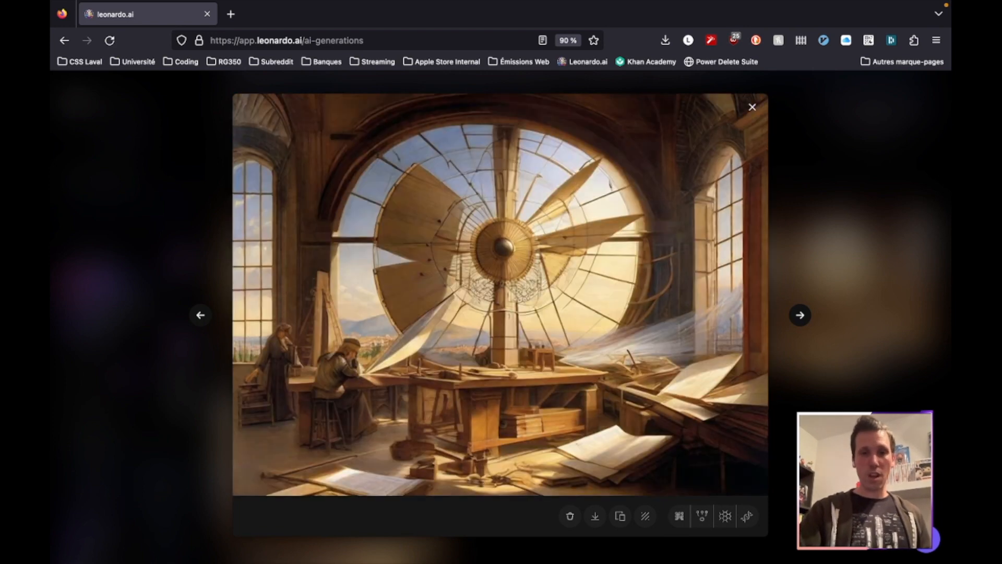
{"action": "key", "text": "Right"}
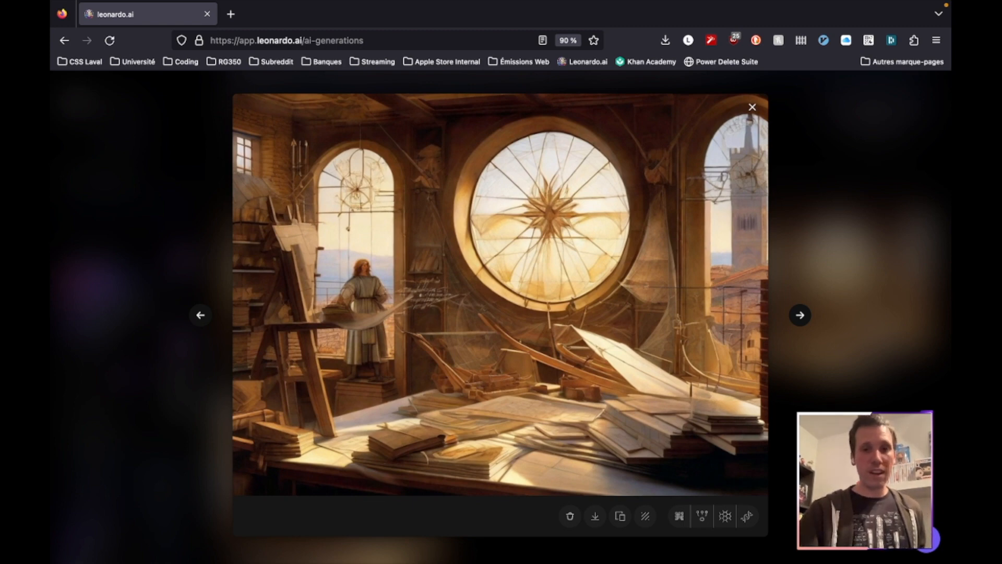
{"action": "key", "text": "Right"}
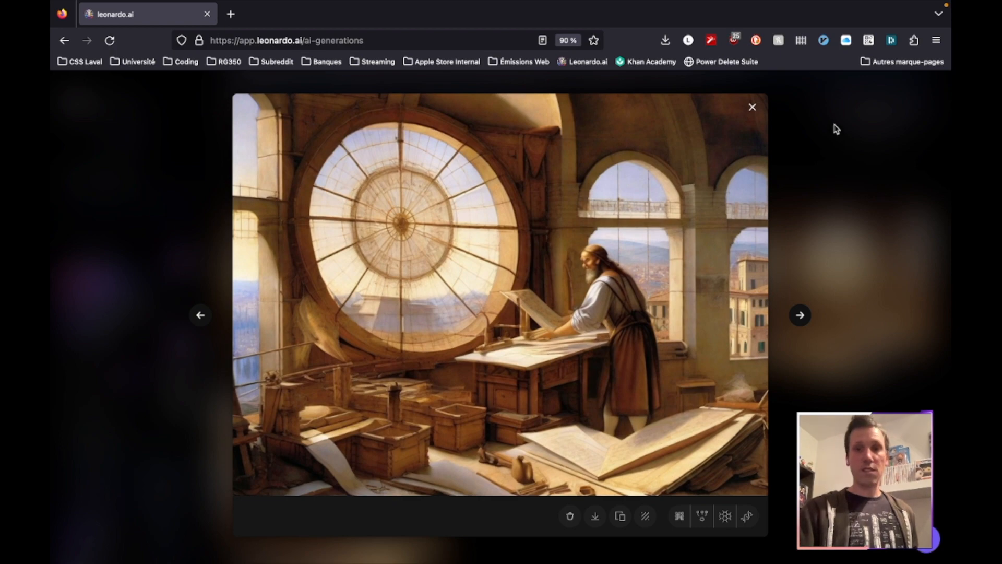
{"action": "left_click", "coordinate": [754, 108]}
{"action": "scroll", "coordinate": [753, 113], "scroll_direction": "up", "scroll_amount": 2}
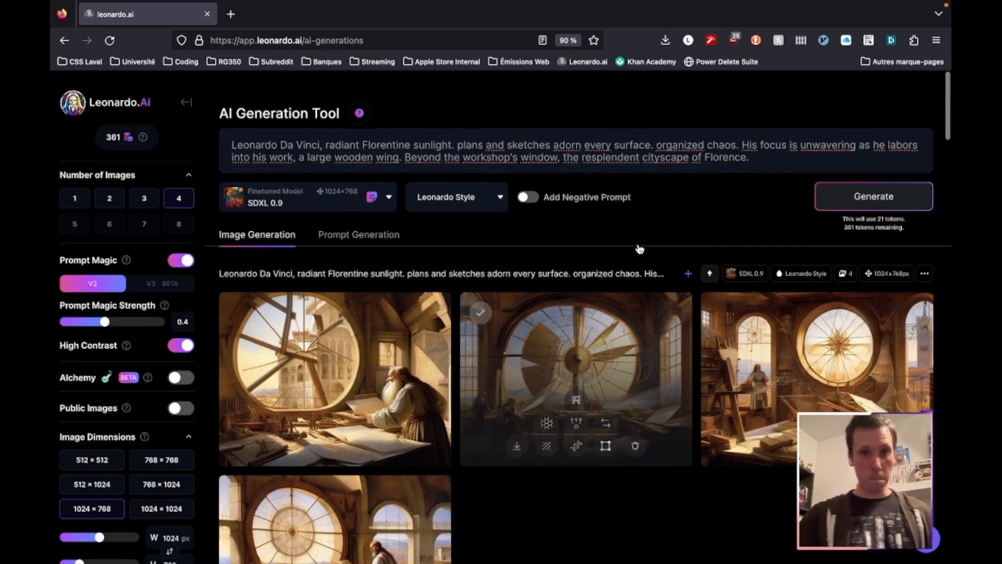
Insert "Digital painting. Digital Art." at the beginning of the prompt, before "Leonardo Da Vinci"
{"action": "left_click", "coordinate": [229, 131]}
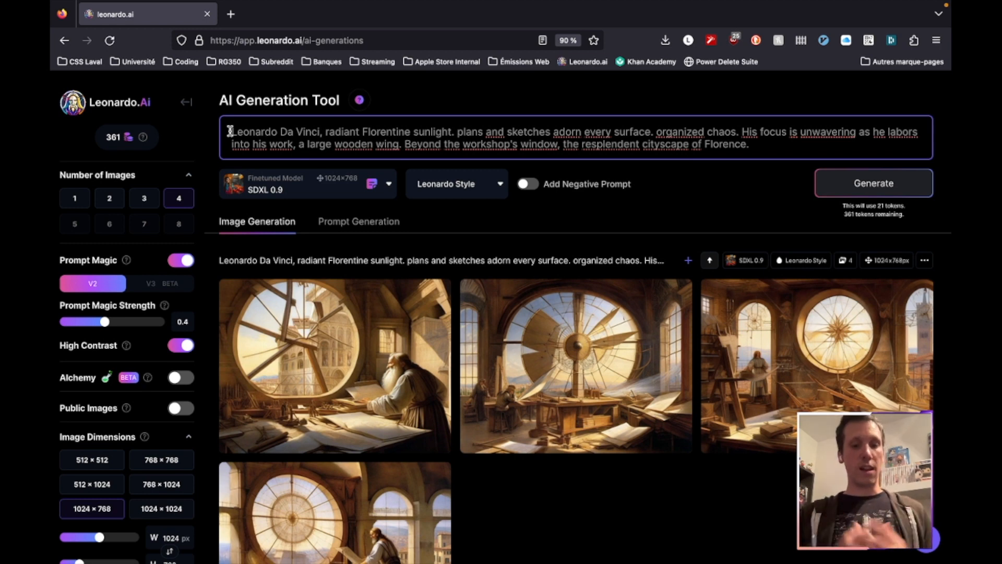
{"action": "type", "text": "Digital "}
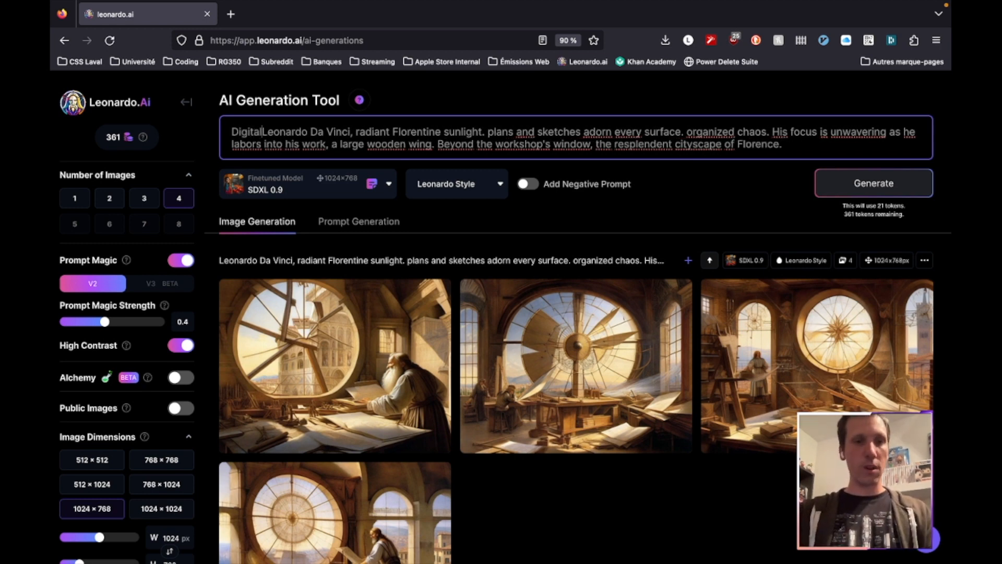
{"action": "type", "text": "painting,"}
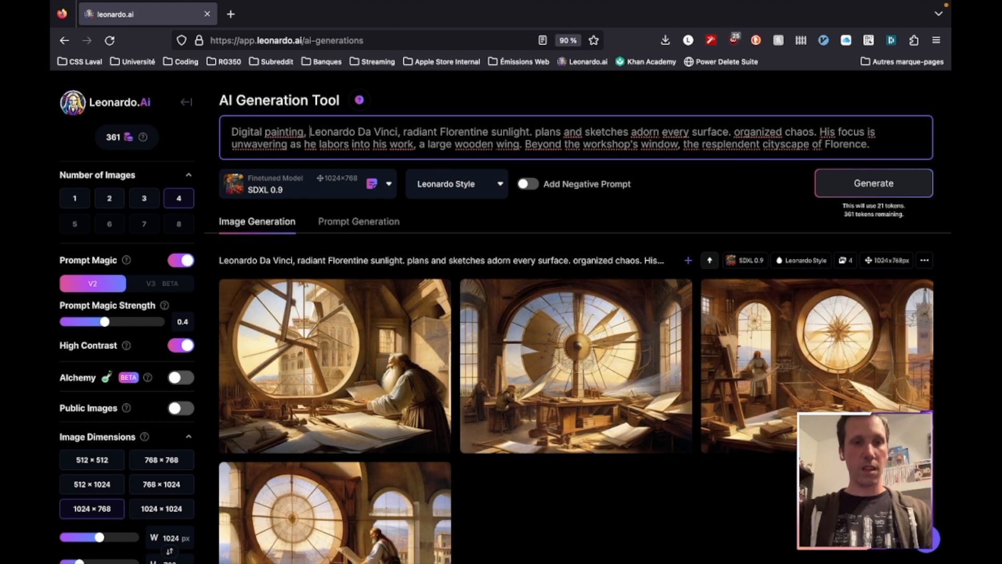
{"action": "key", "text": "BackSpace"}
{"action": "key", "text": "BackSpace"}
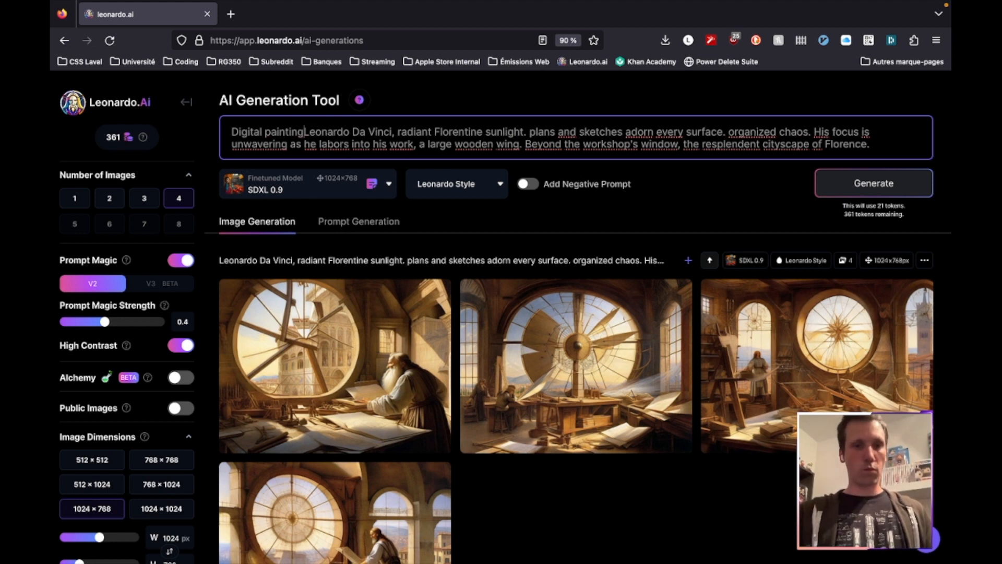
{"action": "type", "text": ". Digital Art"}
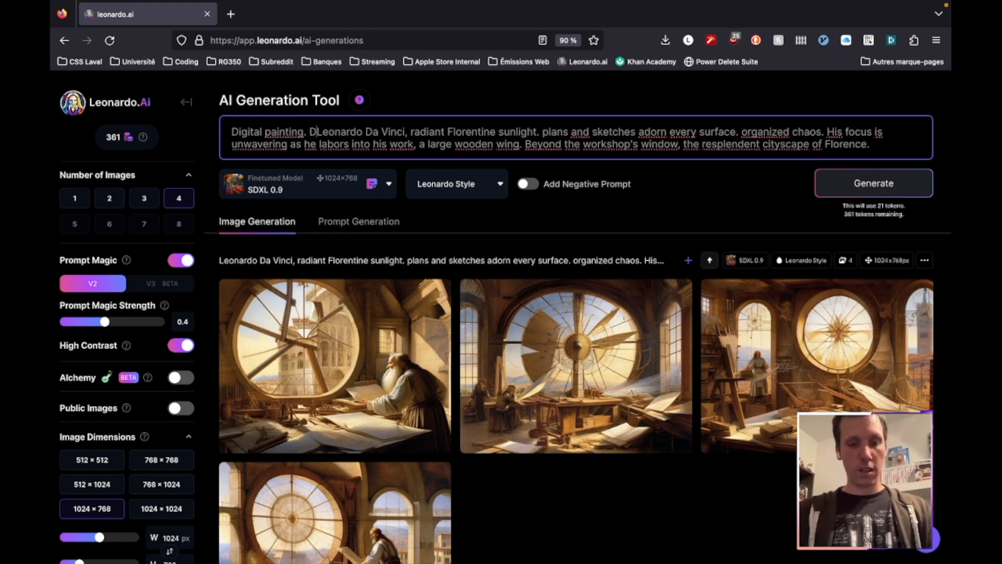
{"action": "type", "text": "."}
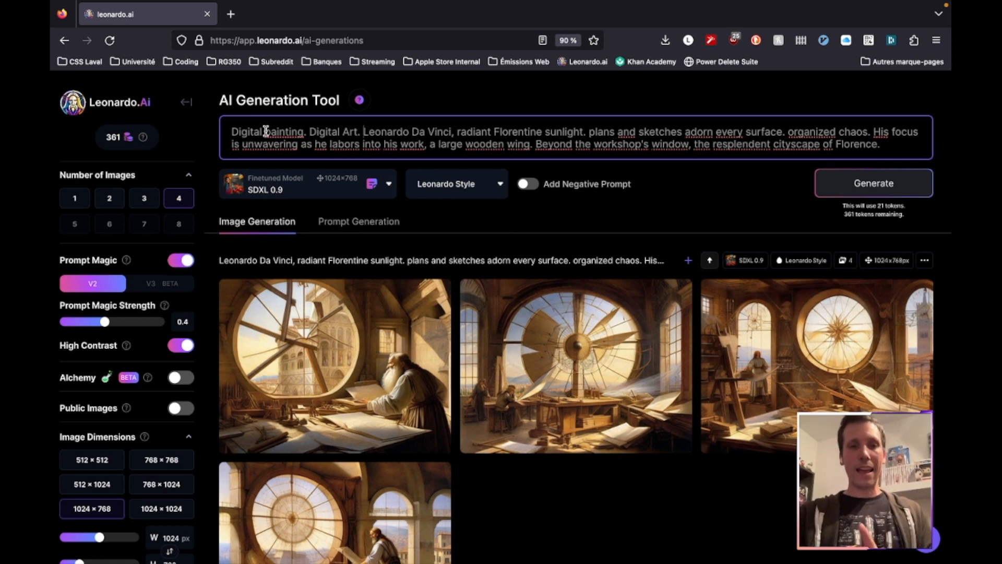
Append "Rule of thirds, Leading line" to the end of the prompt, after "Florence."
{"action": "key", "text": "Down"}
{"action": "key", "text": "Down"}
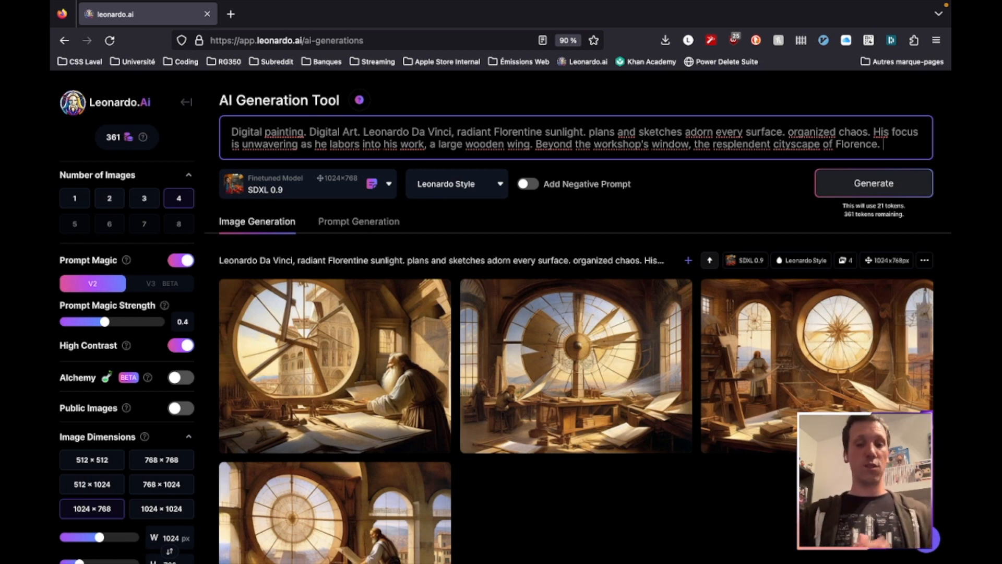
{"action": "type", "text": "Rule"}
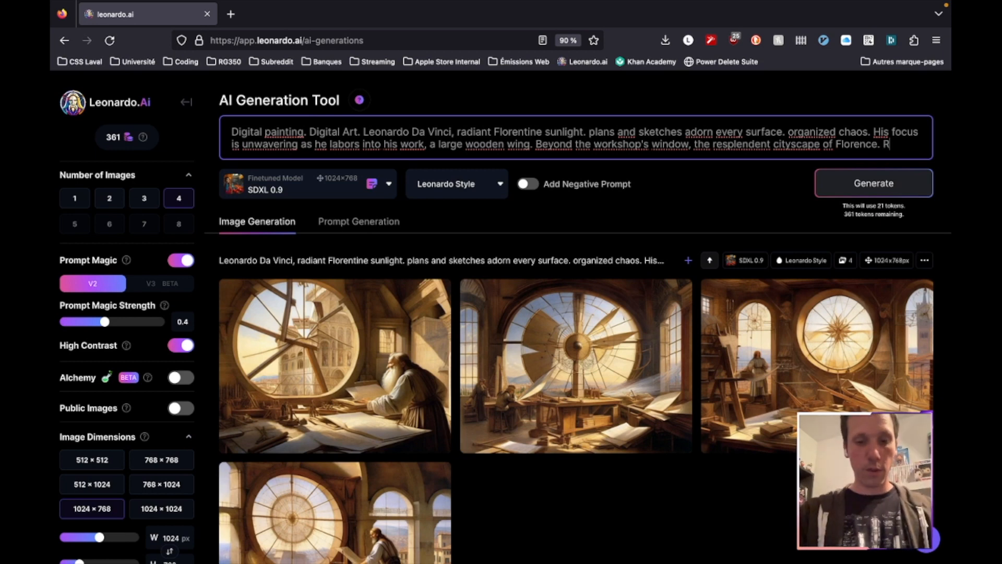
{"action": "type", "text": "thirds, "}
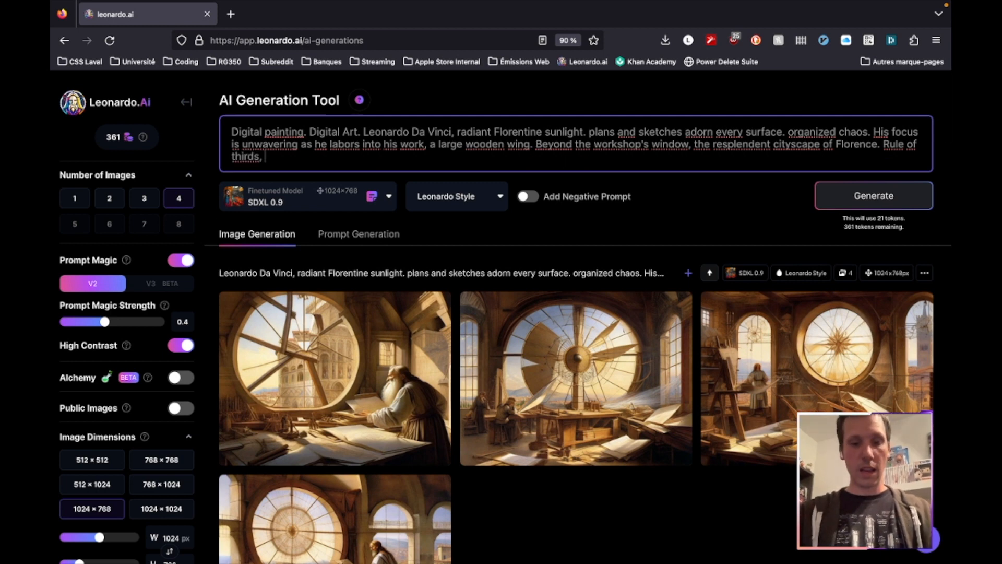
{"action": "type", "text": "Leading lin"}
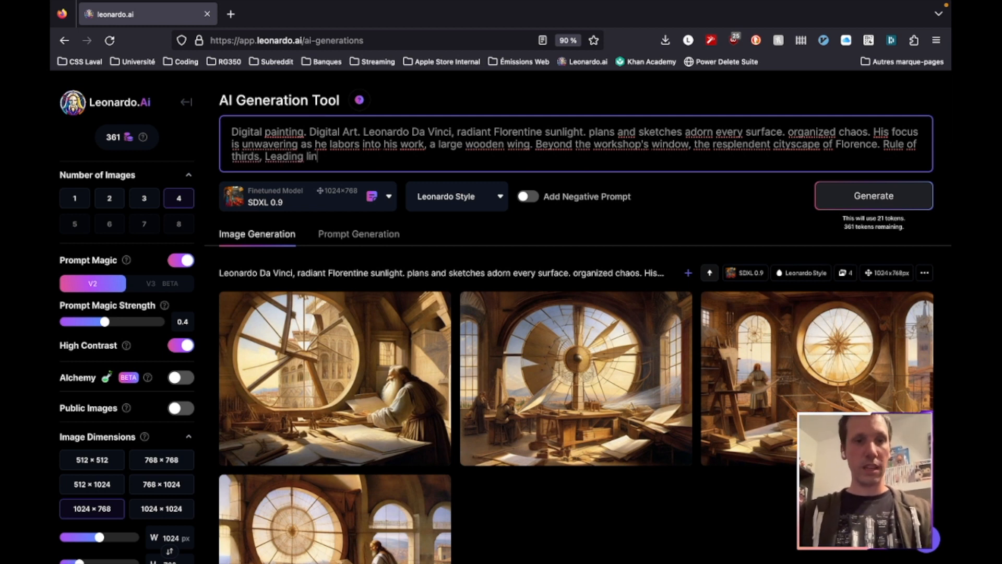
{"action": "type", "text": "e"}
{"action": "left_click", "coordinate": [682, 234]}
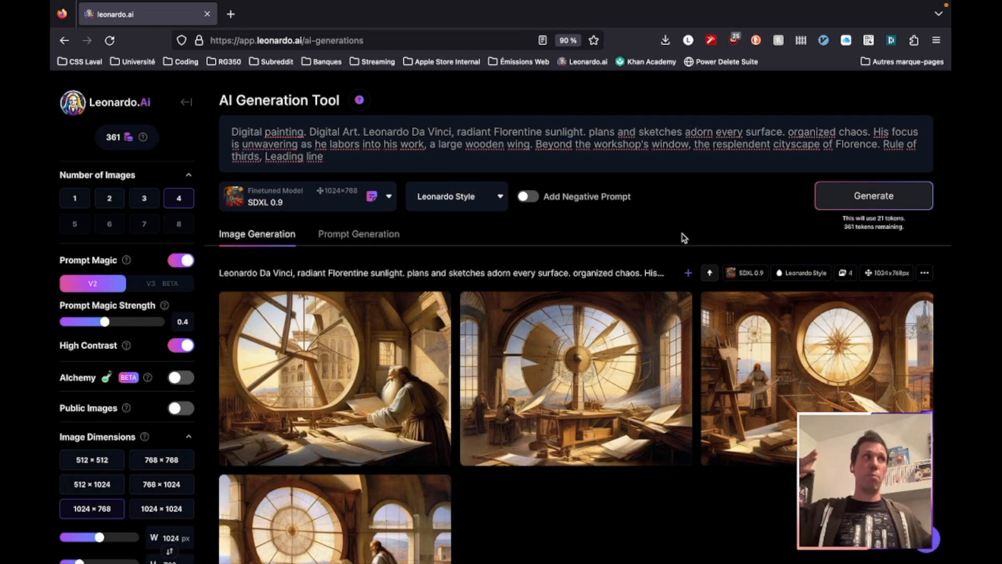
Compare the new digital painting images with the previous batch and examine the fourth one
{"action": "scroll", "coordinate": [699, 466], "scroll_direction": "down", "scroll_amount": 2}
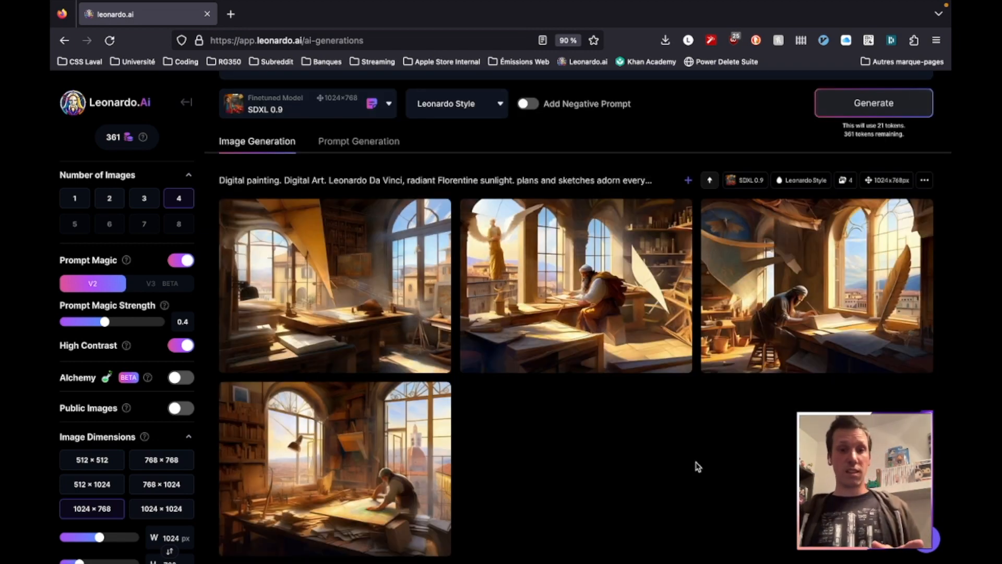
{"action": "scroll", "coordinate": [698, 466], "scroll_direction": "down", "scroll_amount": 6}
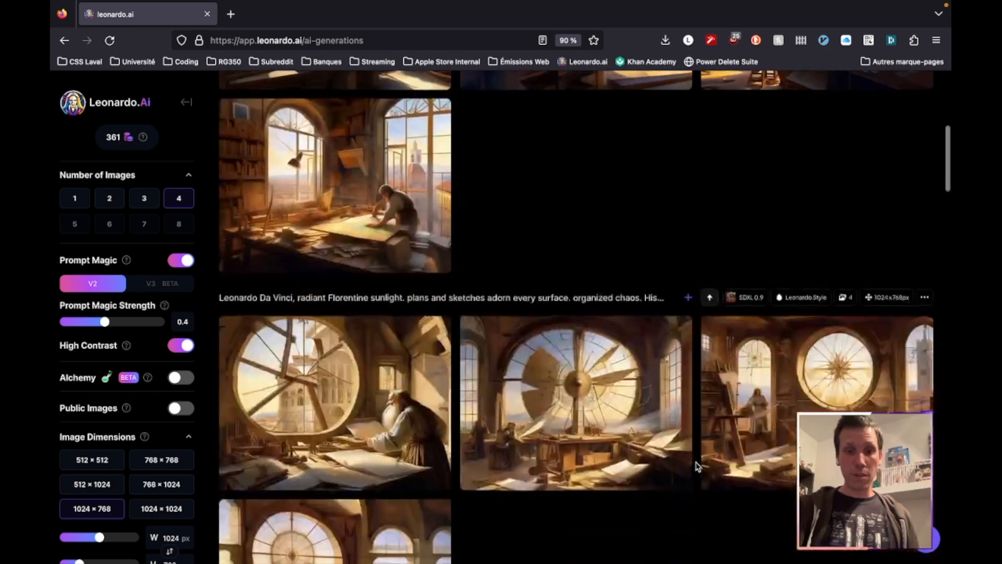
{"action": "scroll", "coordinate": [698, 466], "scroll_direction": "up", "scroll_amount": 5}
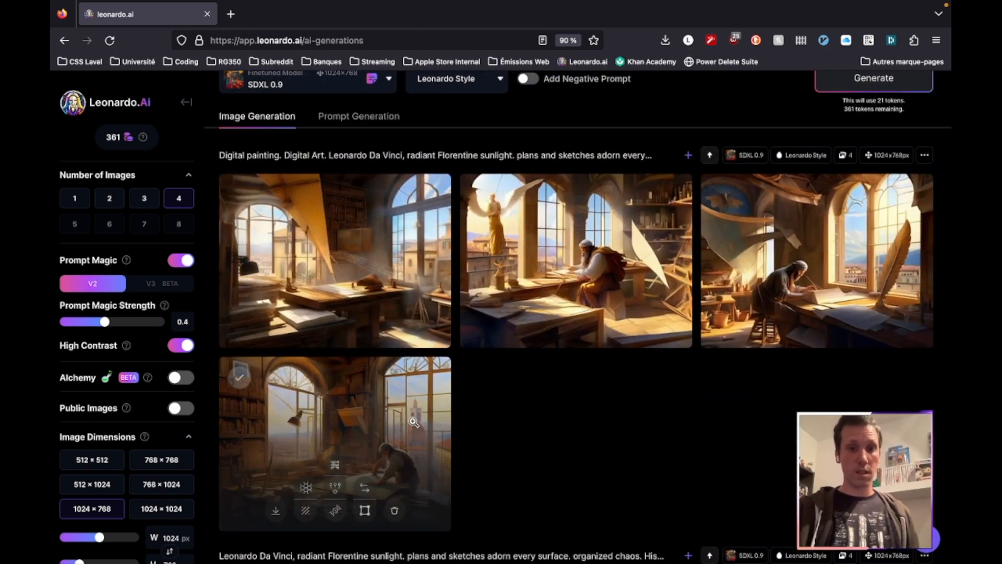
{"action": "left_click", "coordinate": [421, 432]}
{"action": "key", "text": "Escape"}
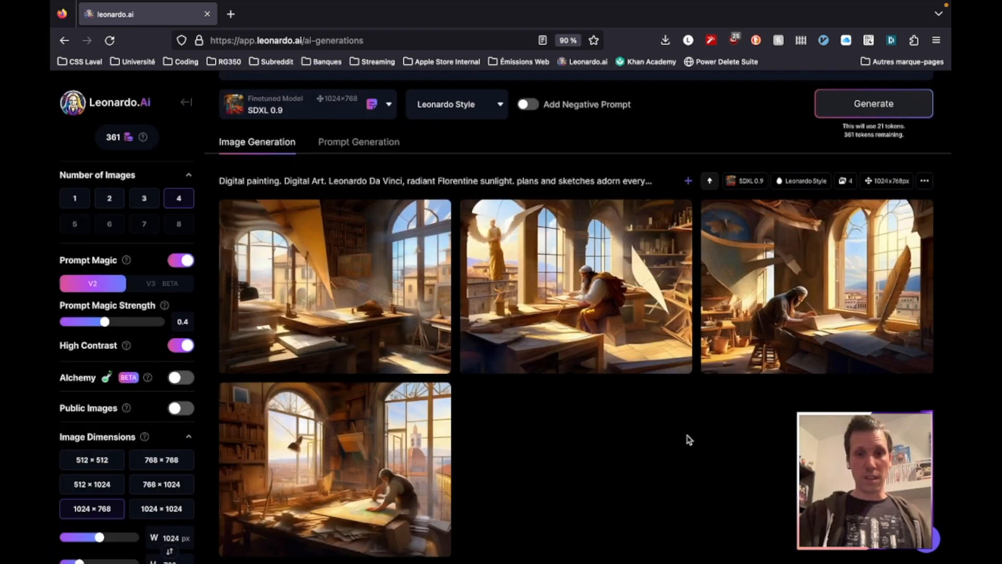
{"action": "scroll", "coordinate": [688, 439], "scroll_direction": "up", "scroll_amount": 3}
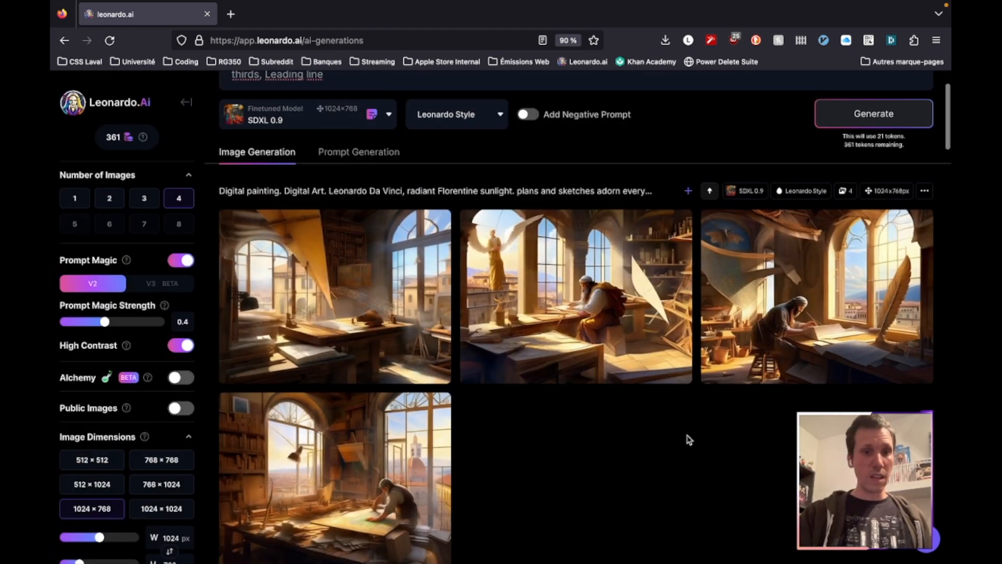
Enable the negative prompt and enter "blurry," in it
{"action": "left_click", "coordinate": [527, 197]}
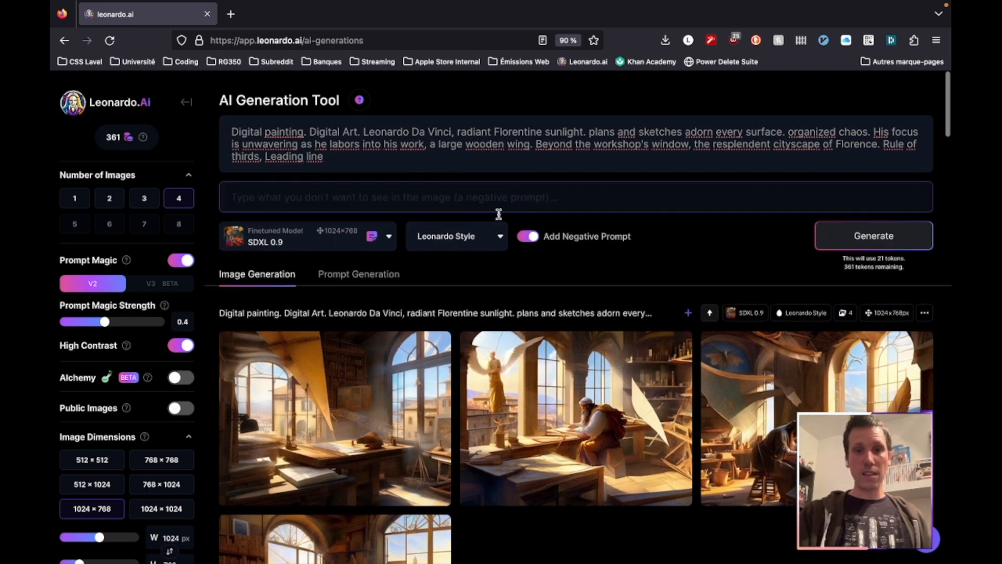
{"action": "left_click", "coordinate": [467, 201]}
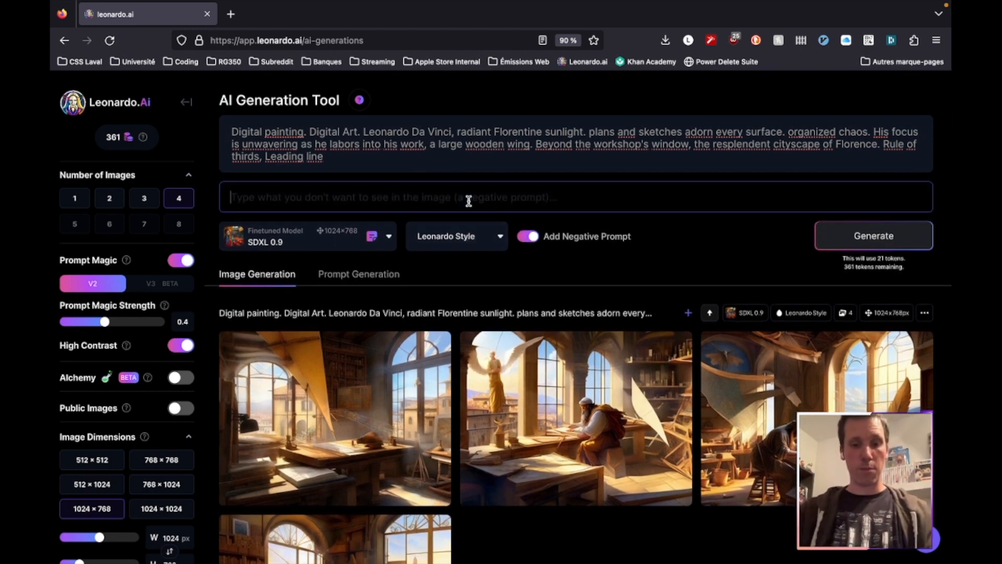
{"action": "type", "text": "blurry,"}
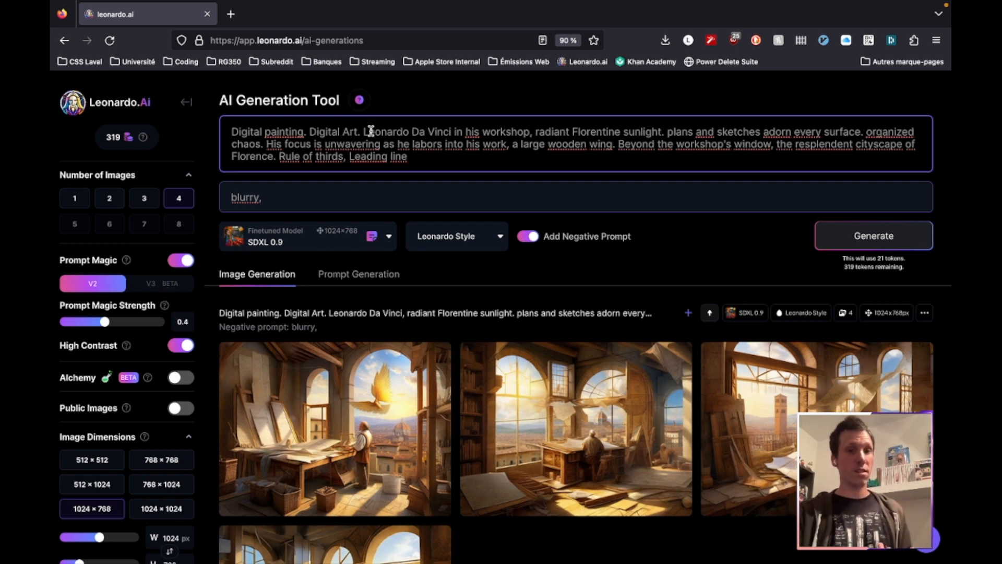
Replace "Digital painting. Digital Art." at the start of the prompt with "colorful Saturday Morning Cartoon." and generate the images
{"action": "left_click_drag", "start_coordinate": [361, 131], "coordinate": [199, 138]}
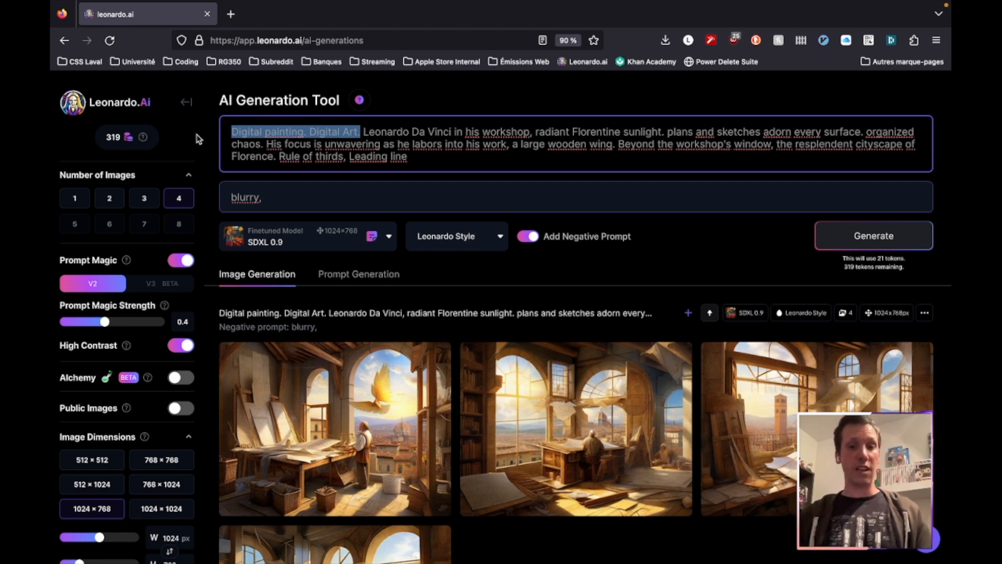
{"action": "type", "text": "Saturday Morning Cartoon."}
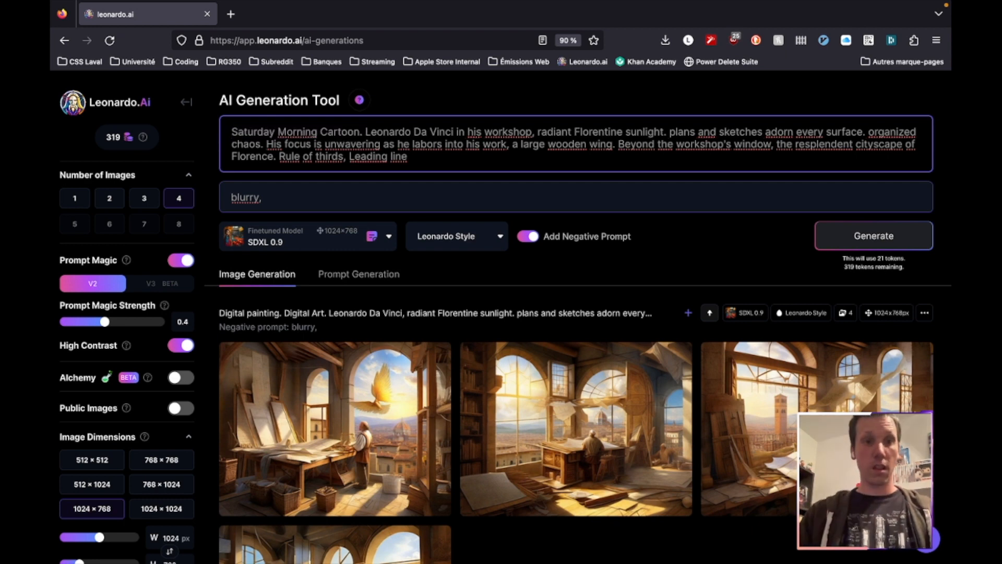
{"action": "type", "text": "colorful"}
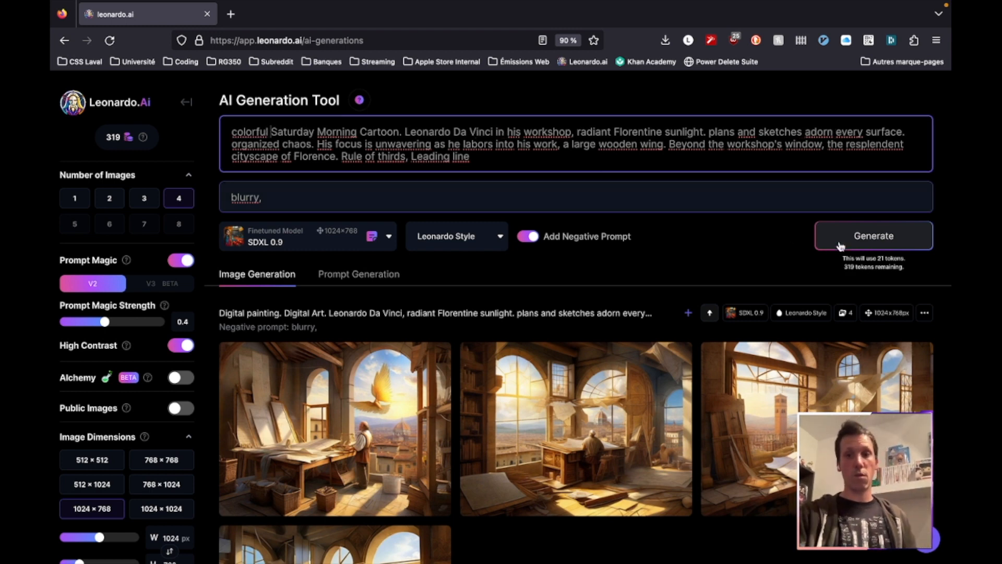
{"action": "left_click", "coordinate": [884, 246]}
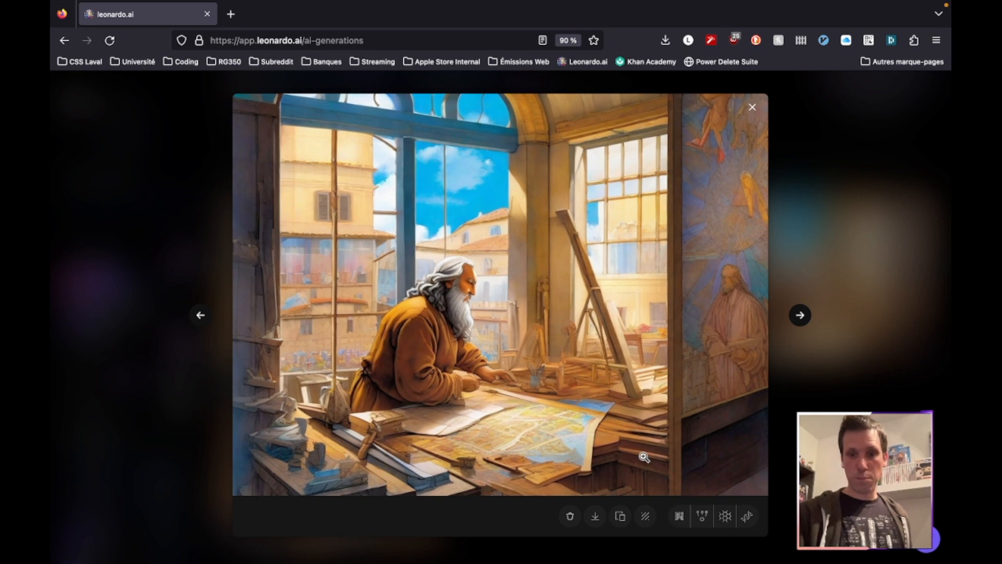
Upscale the image of the bearded man at the map table with HD Smooth Upscaler and enlarge the upscaled version
{"action": "left_click", "coordinate": [726, 517]}
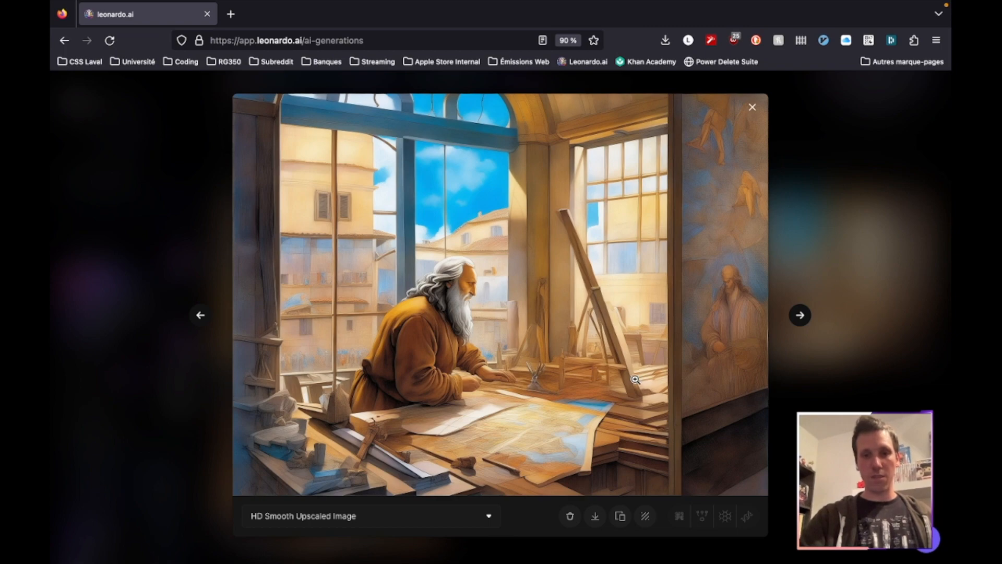
{"action": "left_click", "coordinate": [561, 375]}
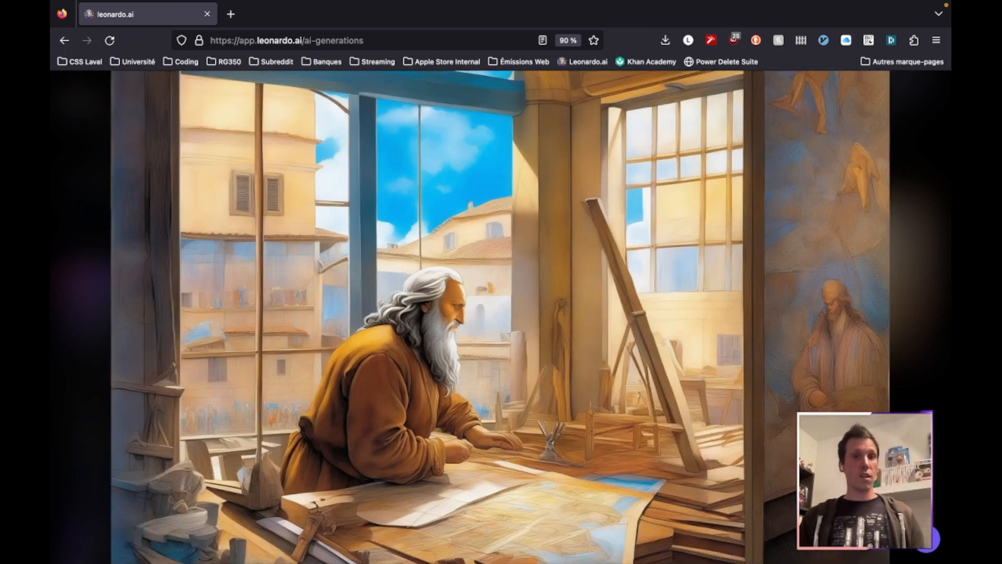